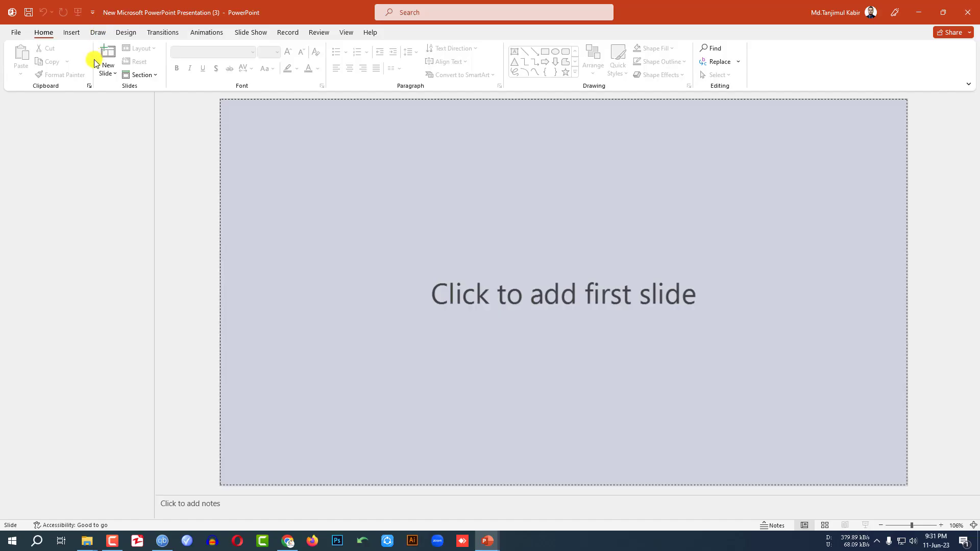
Step: Add a Blank-layout first slide and bring up the Design tab's Slide Size choices
{"action": "left_click", "coordinate": [105, 71]}
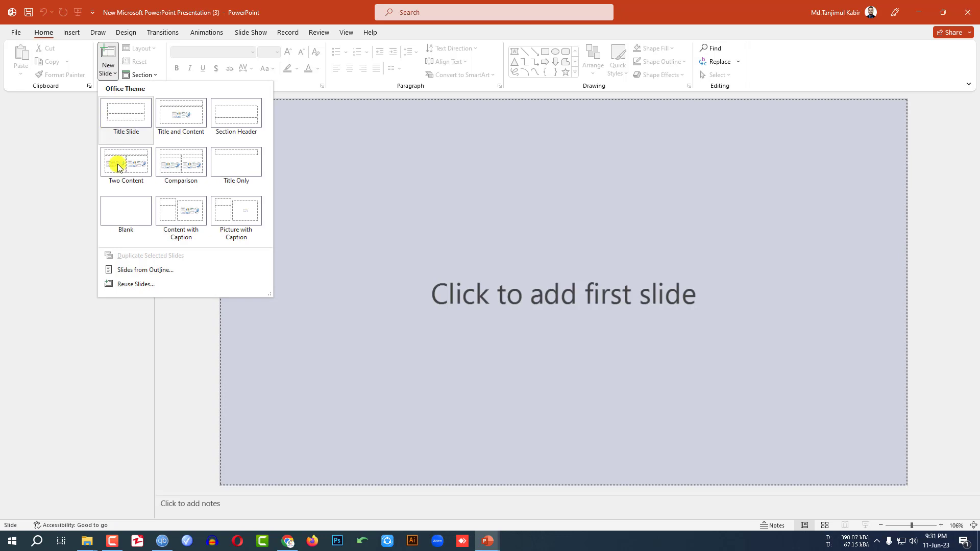
{"action": "left_click", "coordinate": [127, 202]}
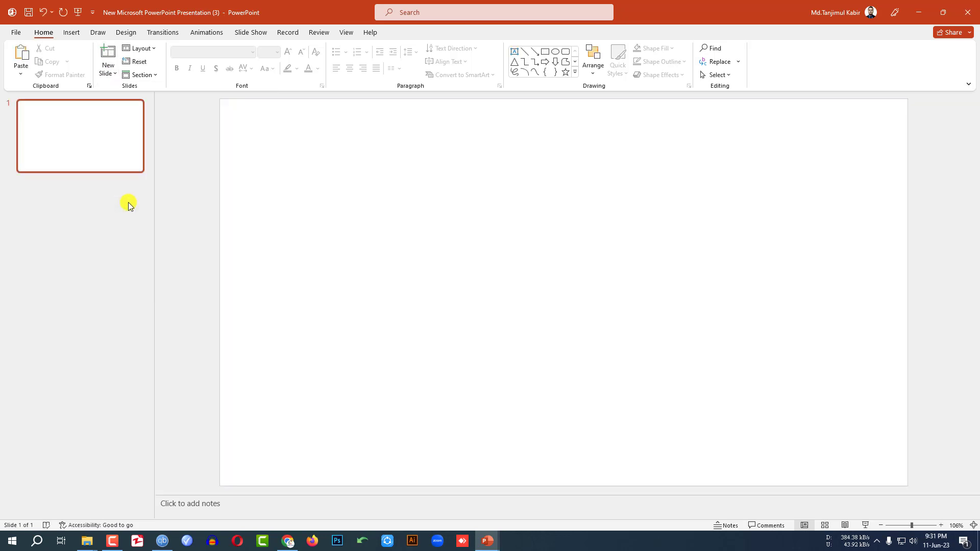
{"action": "left_click", "coordinate": [126, 32]}
{"action": "left_click", "coordinate": [866, 76]}
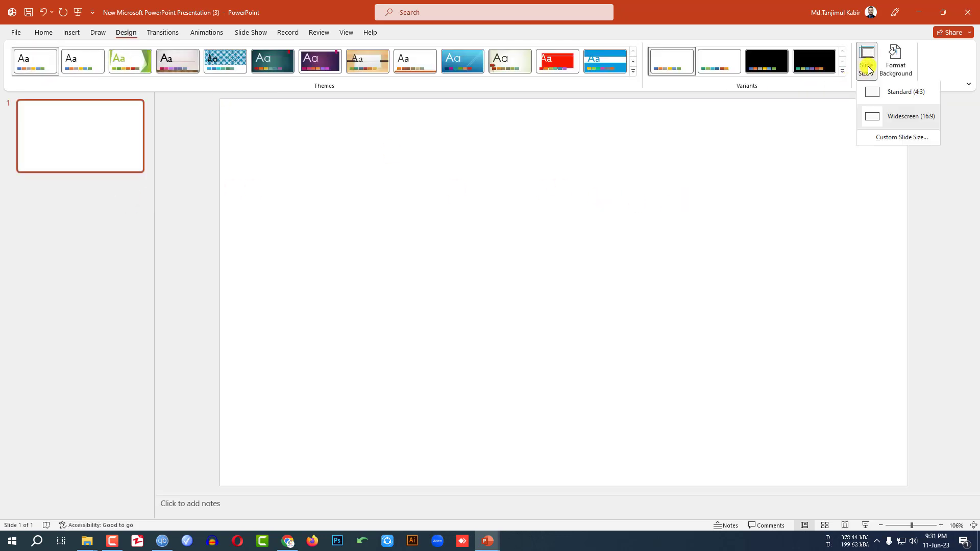
Step: Set a custom 10 × 10 in slide size from On-screen Show (4:3), maximizing content
{"action": "left_click", "coordinate": [883, 140]}
{"action": "left_click", "coordinate": [460, 237]}
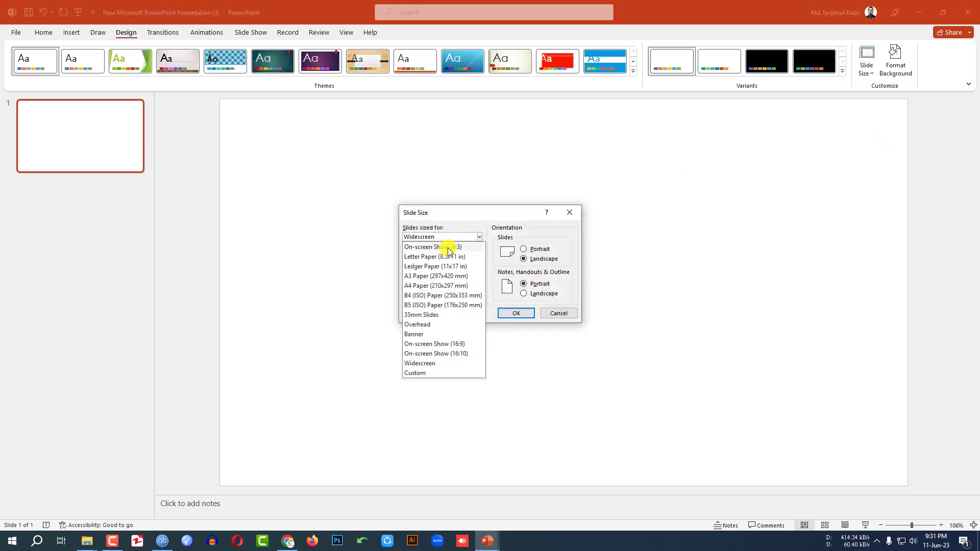
{"action": "left_click", "coordinate": [449, 248]}
{"action": "left_click", "coordinate": [433, 274]}
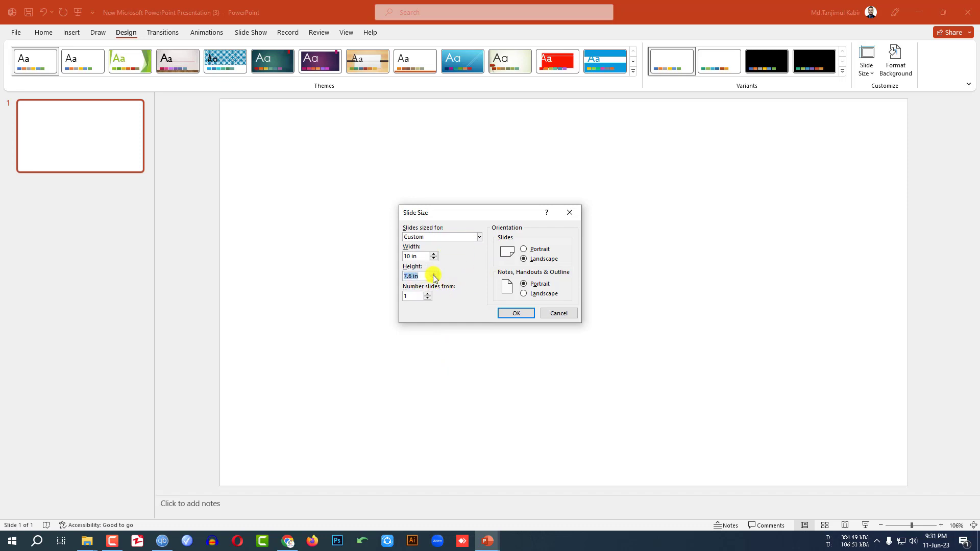
{"action": "left_click", "coordinate": [506, 313]}
{"action": "left_click", "coordinate": [431, 266]}
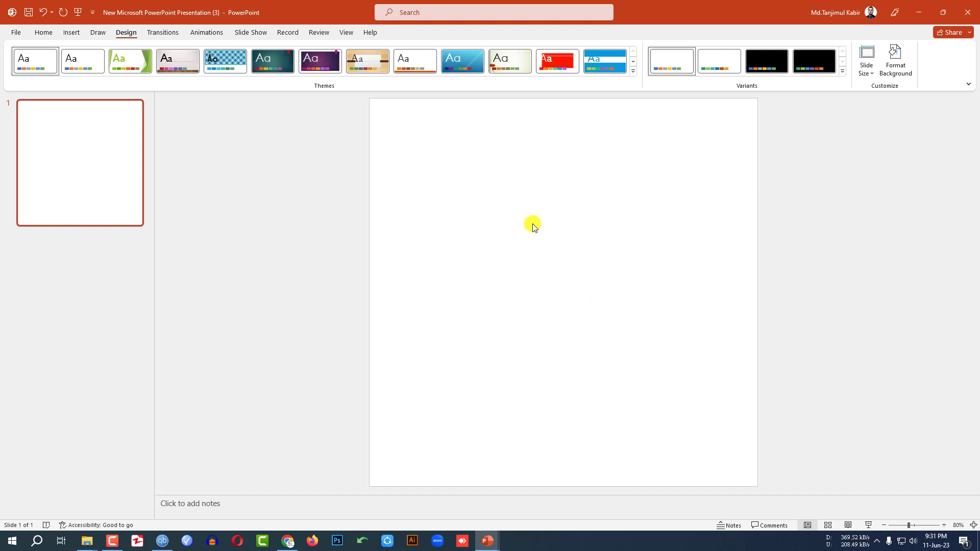
{"action": "scroll", "coordinate": [532, 226], "scroll_direction": "down", "scroll_amount": 1}
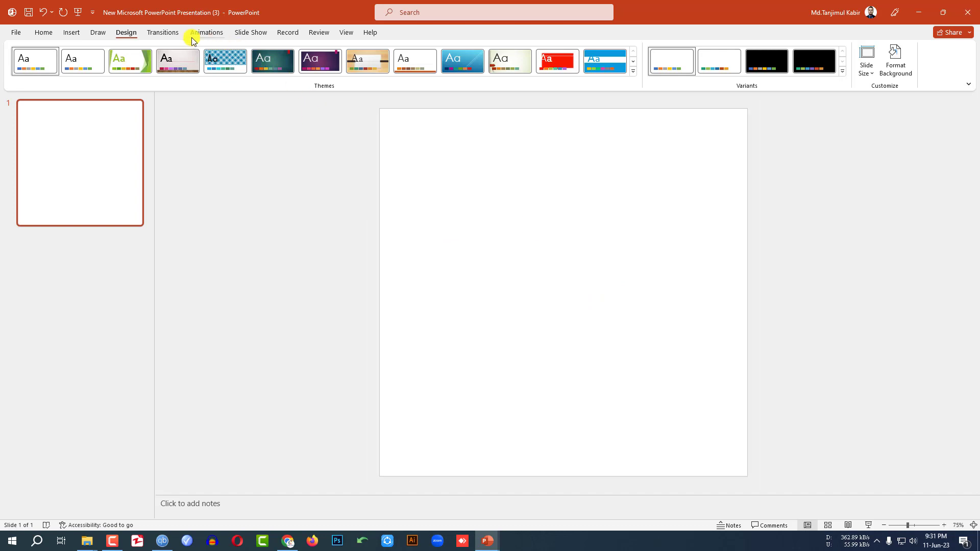
Step: Fill the slide background with the blue radial preset gradient
{"action": "left_click", "coordinate": [888, 70]}
{"action": "left_click", "coordinate": [874, 175]}
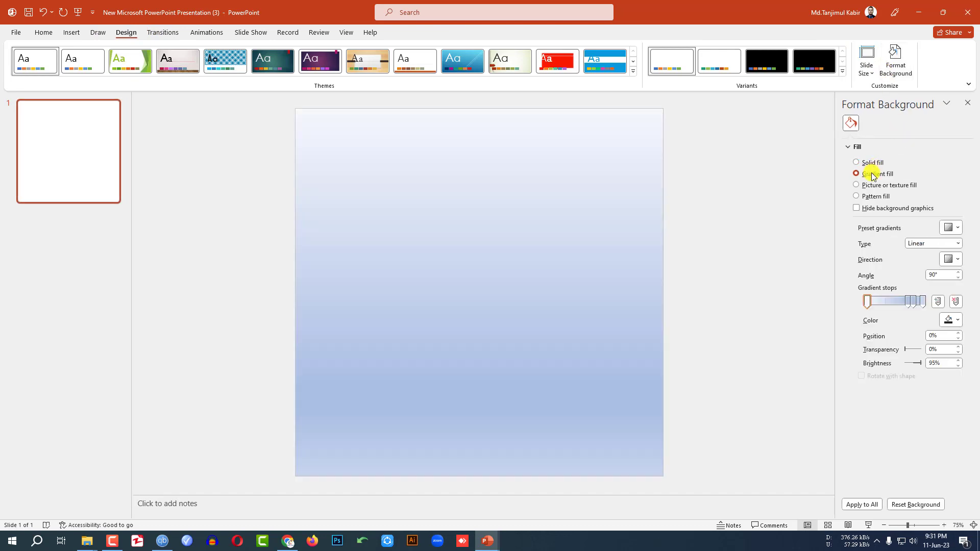
{"action": "left_click", "coordinate": [951, 227]}
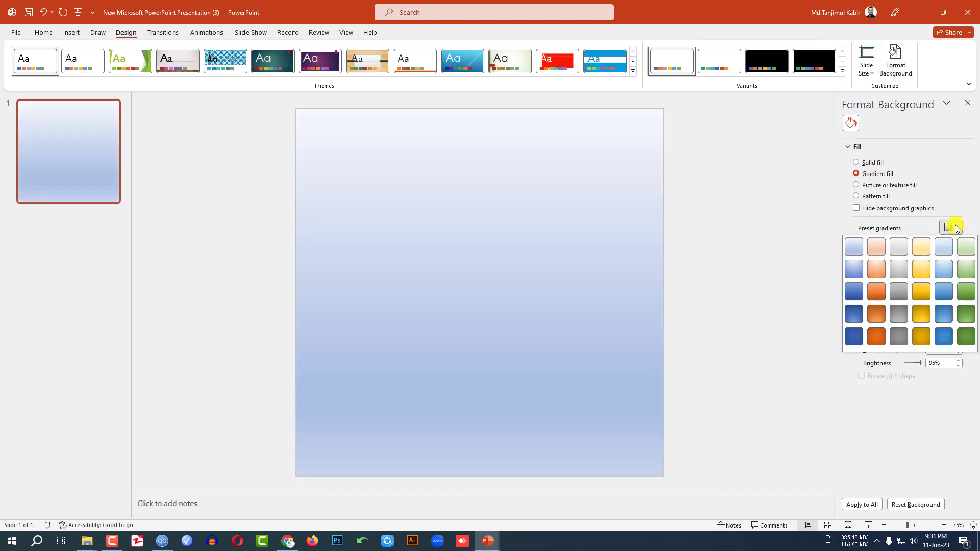
{"action": "left_click", "coordinate": [947, 292]}
{"action": "left_click", "coordinate": [950, 228]}
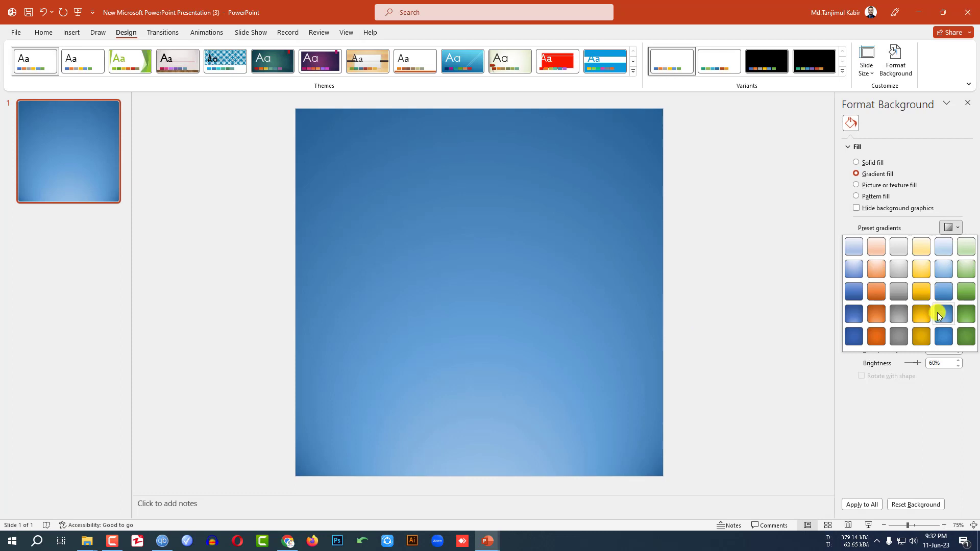
{"action": "left_click", "coordinate": [943, 316]}
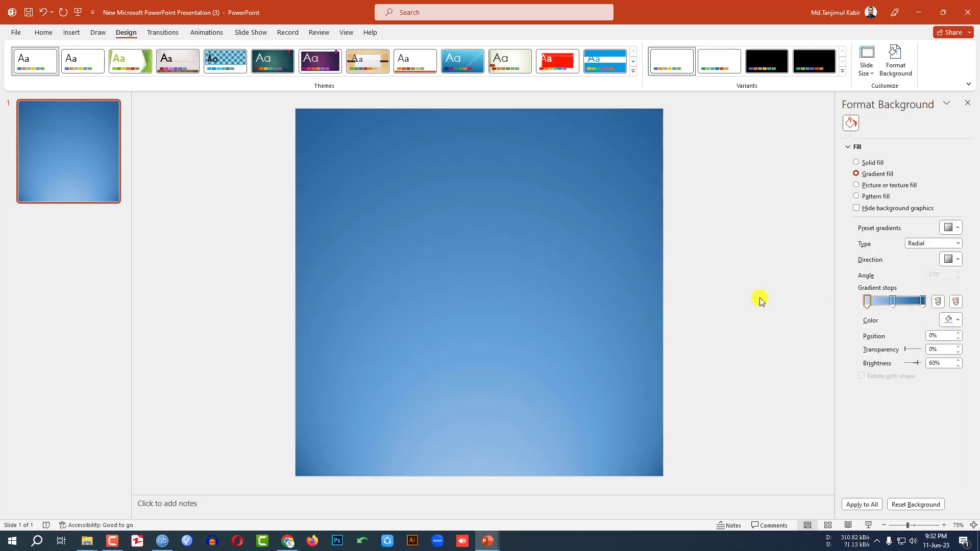
{"action": "left_click", "coordinate": [70, 34]}
{"action": "left_click", "coordinate": [174, 75]}
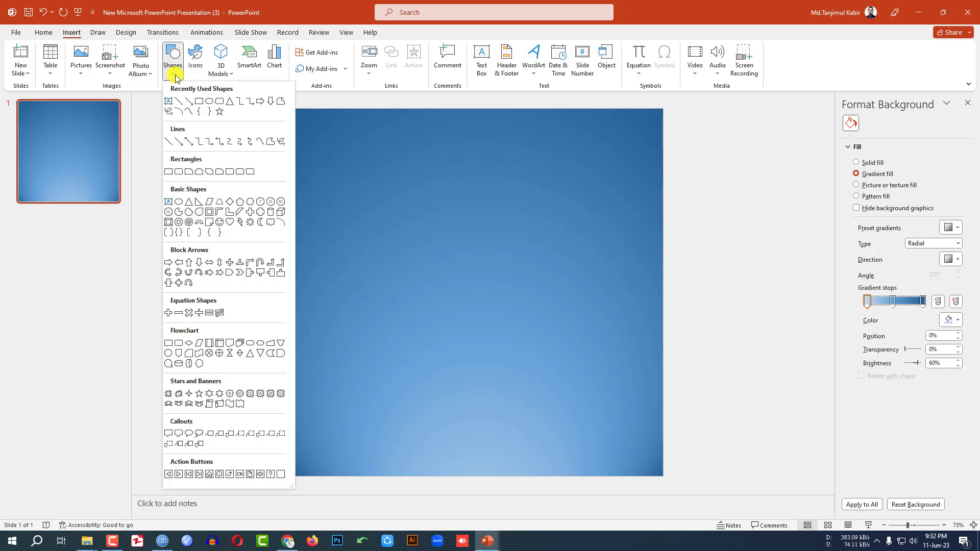
Step: Draw a text box across the slide top and paste the address line into it
{"action": "left_click", "coordinate": [169, 102]}
{"action": "left_click_drag", "start_coordinate": [319, 115], "coordinate": [448, 134]}
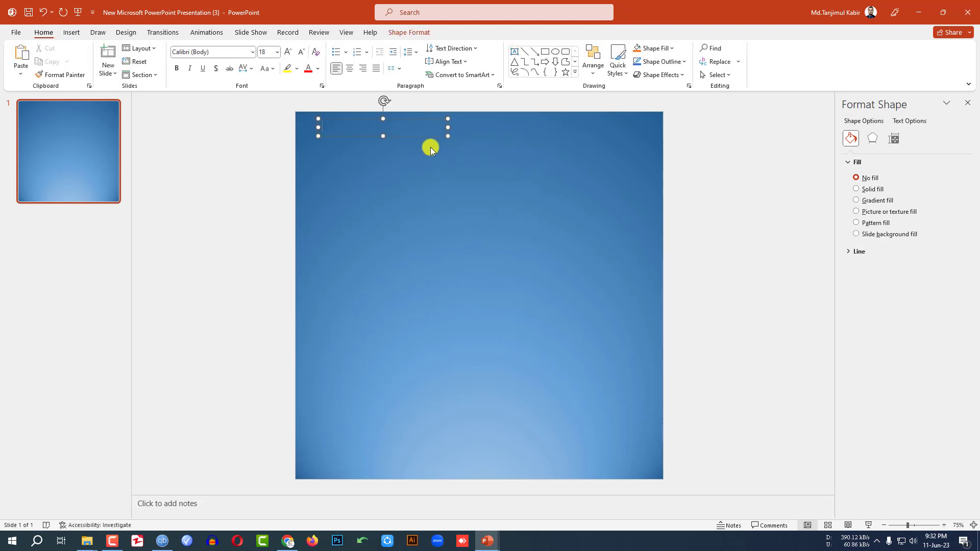
{"action": "type", "text": "RANKING STREET, UNITED AREA, UK"}
{"action": "left_click_drag", "start_coordinate": [447, 127], "coordinate": [480, 127]}
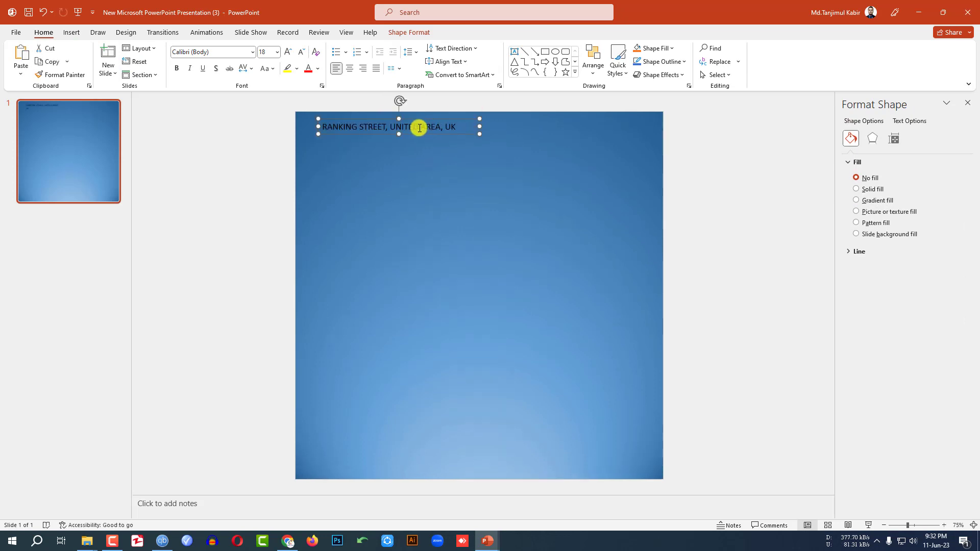
Step: Make the address text white in the Bebas Neue font
{"action": "triple_click", "coordinate": [346, 128]}
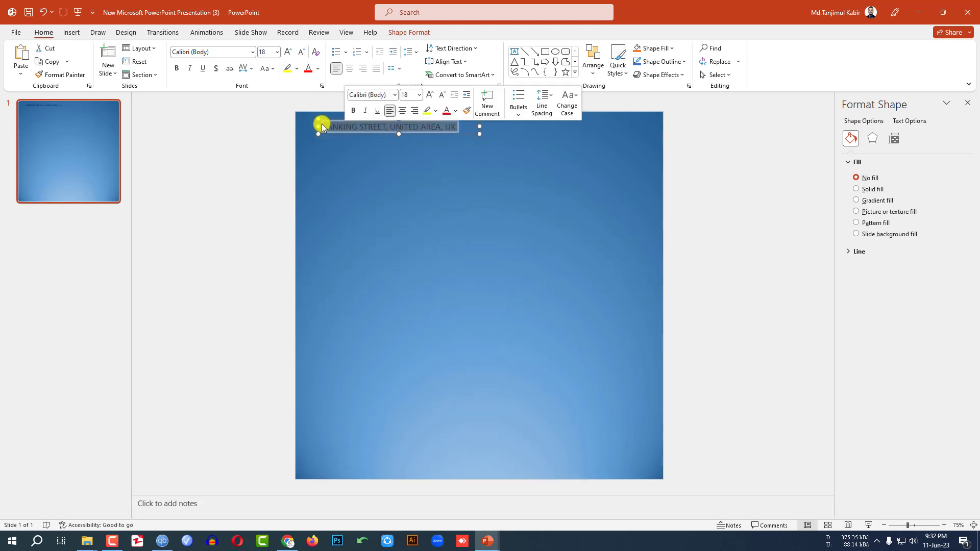
{"action": "left_click", "coordinate": [317, 69]}
{"action": "left_click", "coordinate": [305, 95]}
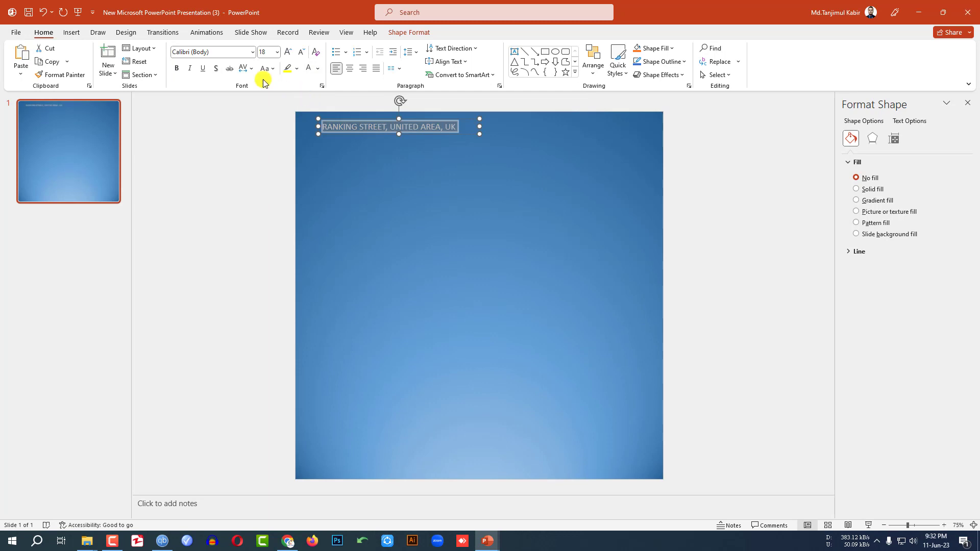
{"action": "left_click", "coordinate": [218, 52]}
{"action": "type", "text": "Bebas Neue"}
{"action": "key", "text": "Return"}
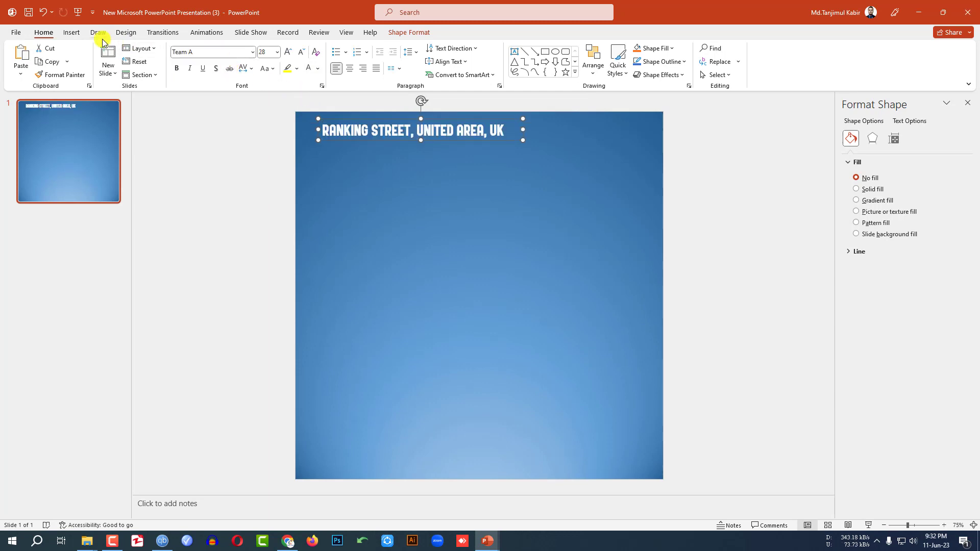
{"action": "left_click", "coordinate": [71, 32]}
{"action": "left_click", "coordinate": [198, 68]}
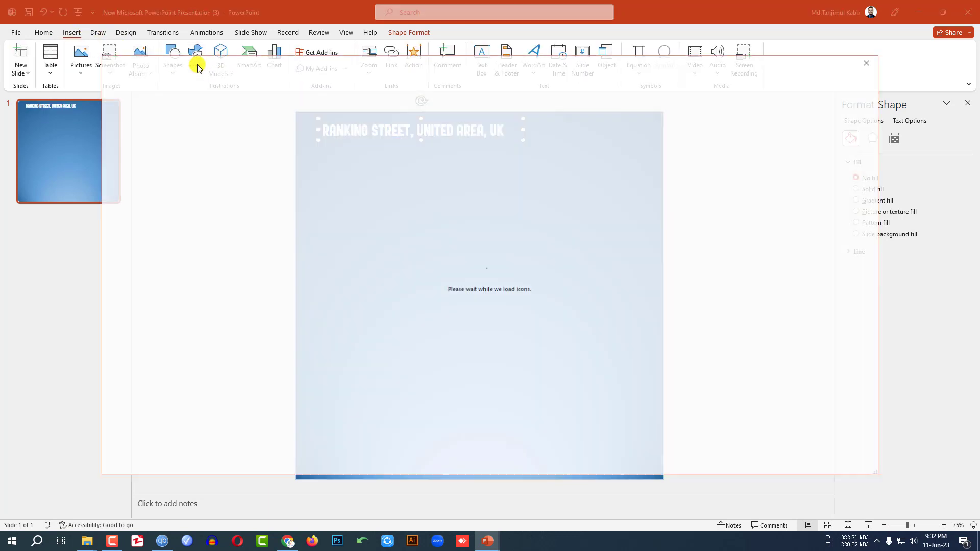
Step: Insert a white location-pin icon, shrunk to 0.72 in, just left of the address
{"action": "type", "text": "location"}
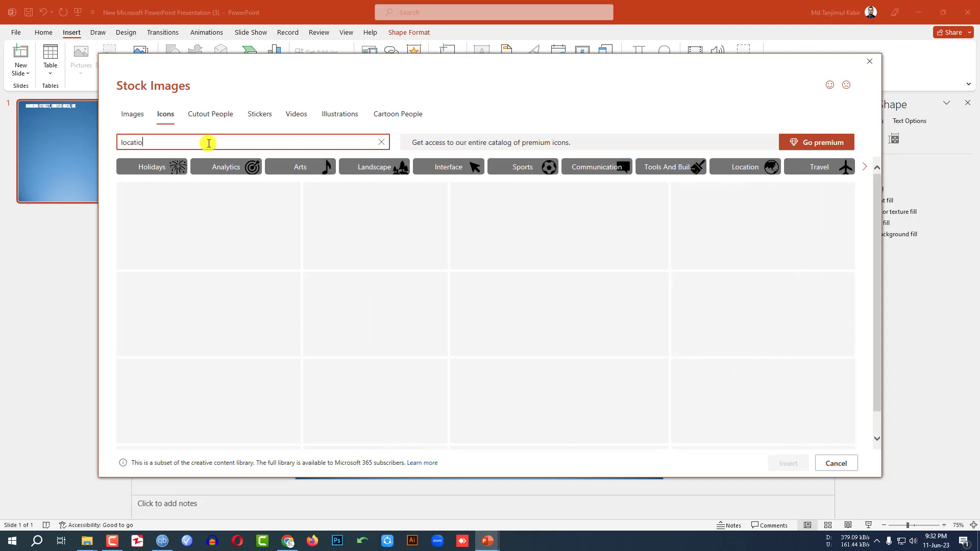
{"action": "left_click", "coordinate": [139, 170]}
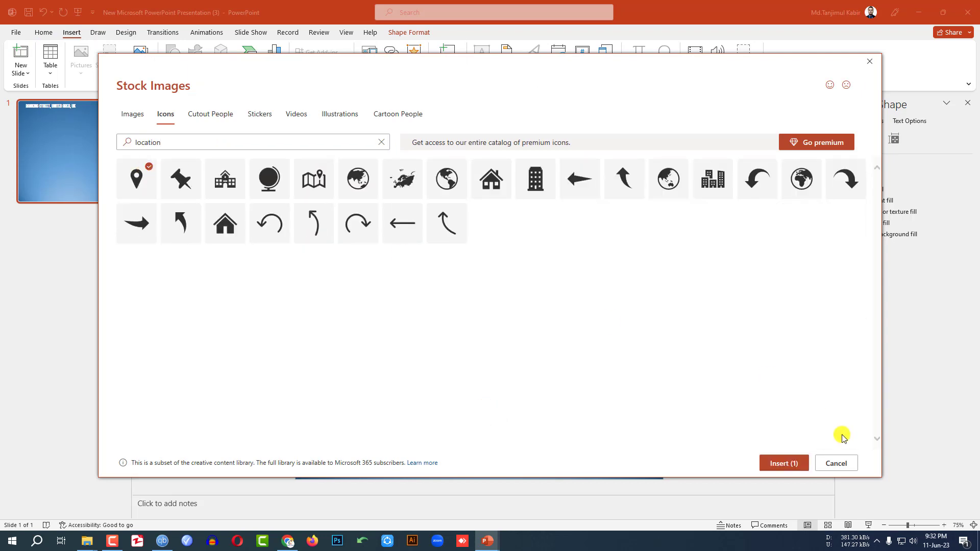
{"action": "left_click", "coordinate": [785, 462]}
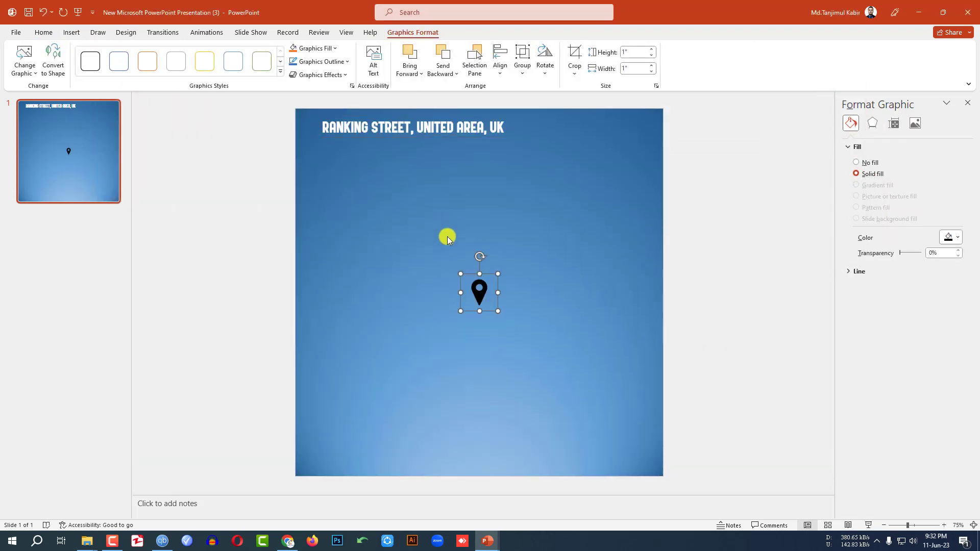
{"action": "left_click", "coordinate": [329, 48]}
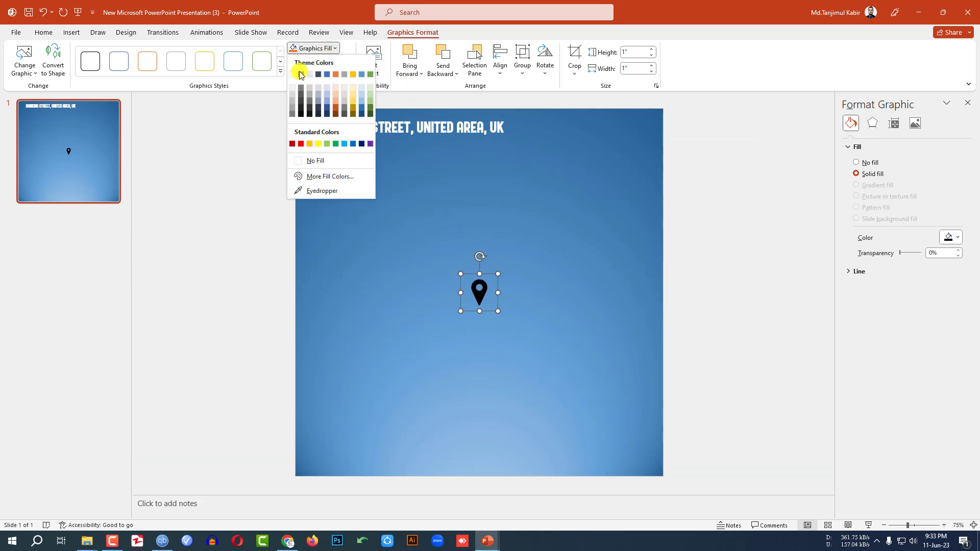
{"action": "left_click", "coordinate": [292, 75]}
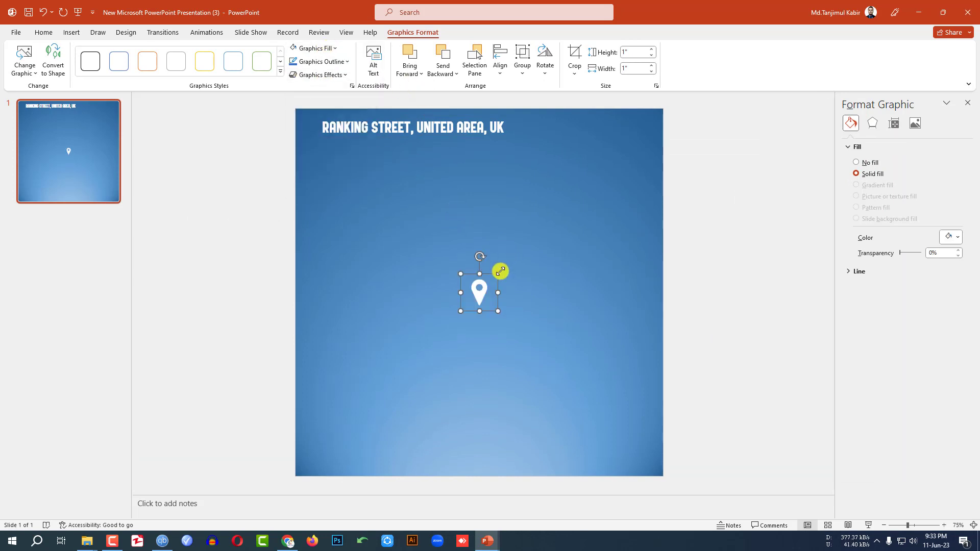
{"action": "left_click_drag", "start_coordinate": [499, 272], "coordinate": [308, 129]}
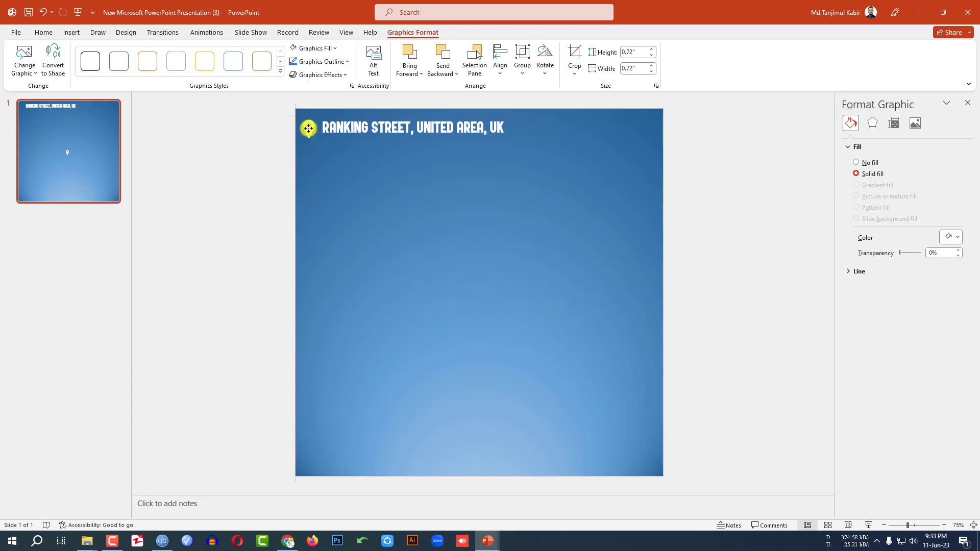
{"action": "left_click", "coordinate": [459, 179]}
Step: Decrease the address font size from 28 to 24
{"action": "triple_click", "coordinate": [357, 130]}
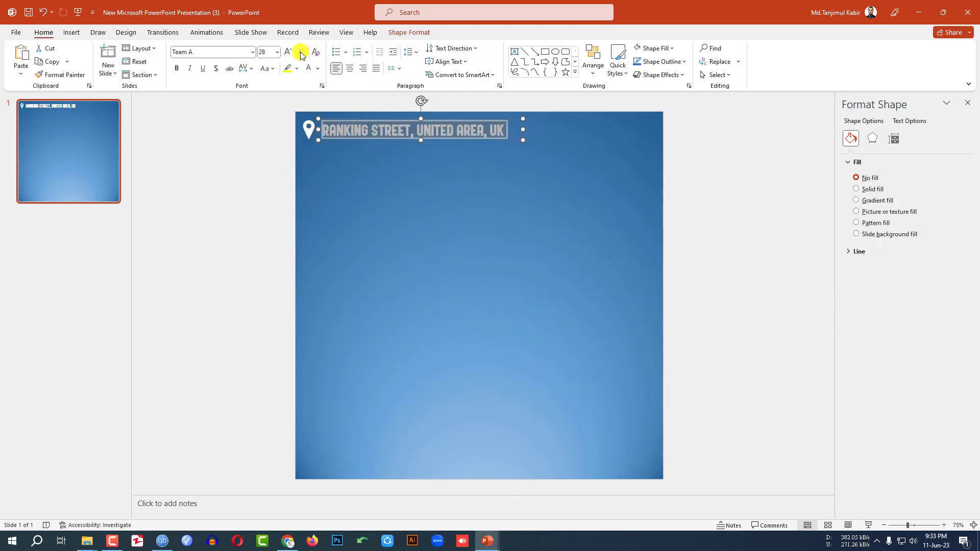
{"action": "left_click", "coordinate": [302, 55]}
{"action": "left_click", "coordinate": [439, 206]}
{"action": "left_click", "coordinate": [72, 32]}
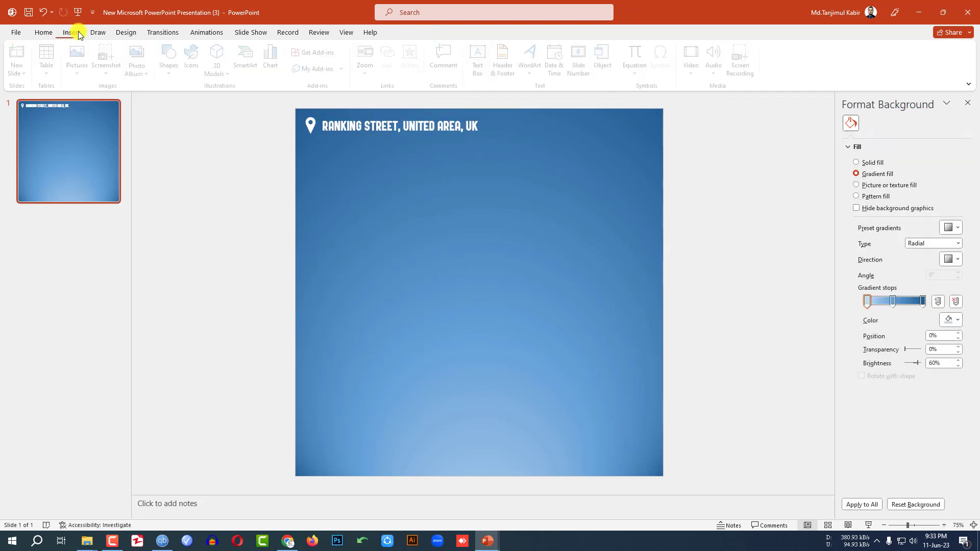
Step: Add a text box reading PEST CONTROL FARM at the slide's top right
{"action": "left_click", "coordinate": [174, 71]}
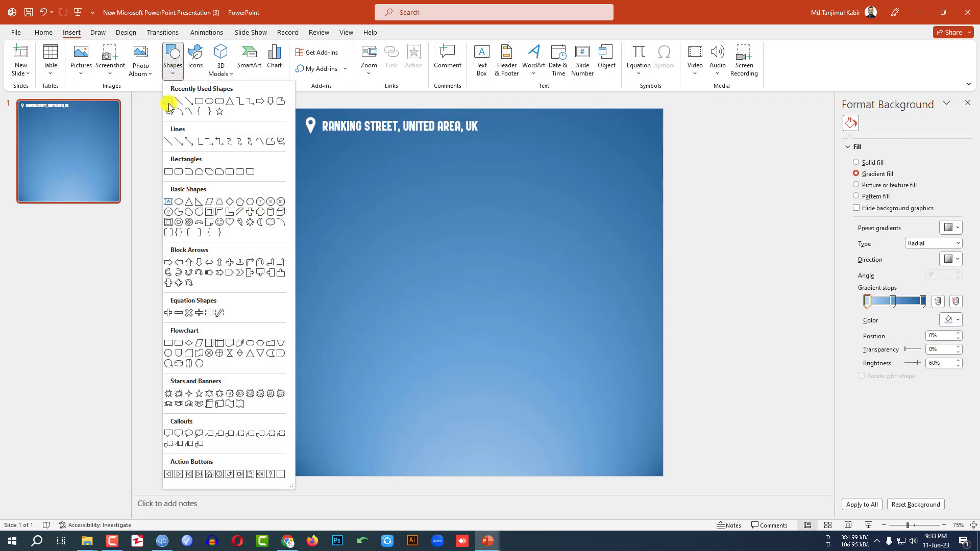
{"action": "left_click", "coordinate": [169, 105]}
{"action": "left_click_drag", "start_coordinate": [513, 119], "coordinate": [652, 137]}
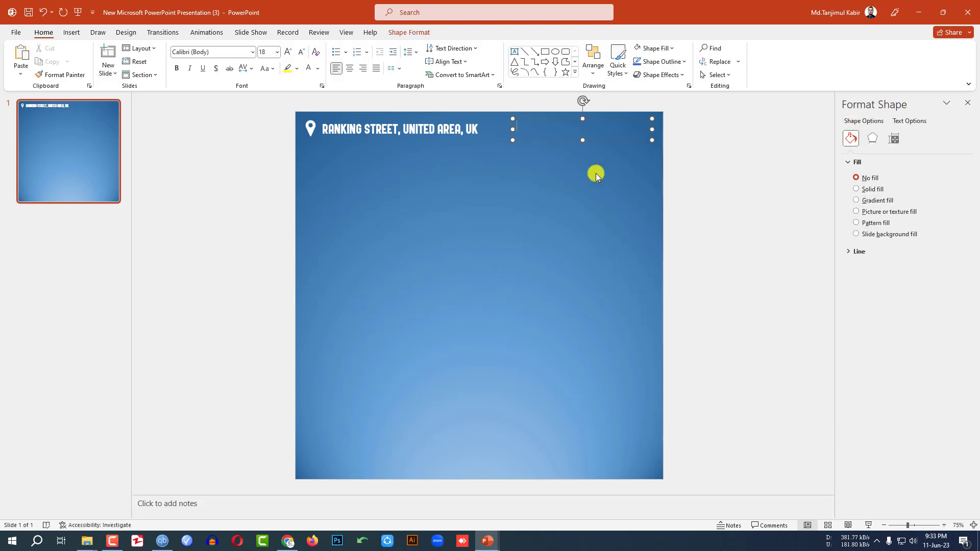
{"action": "type", "text": "PEST CONTROL FARM"}
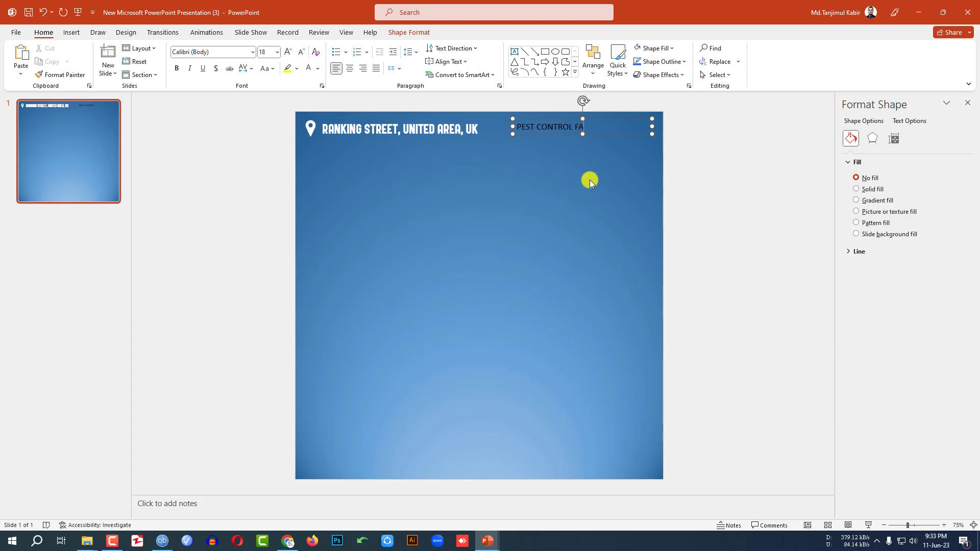
Step: Set the title in Anton at 36 pt and shrink the address to 20 pt
{"action": "key", "text": "ctrl+a"}
{"action": "left_click", "coordinate": [219, 49]}
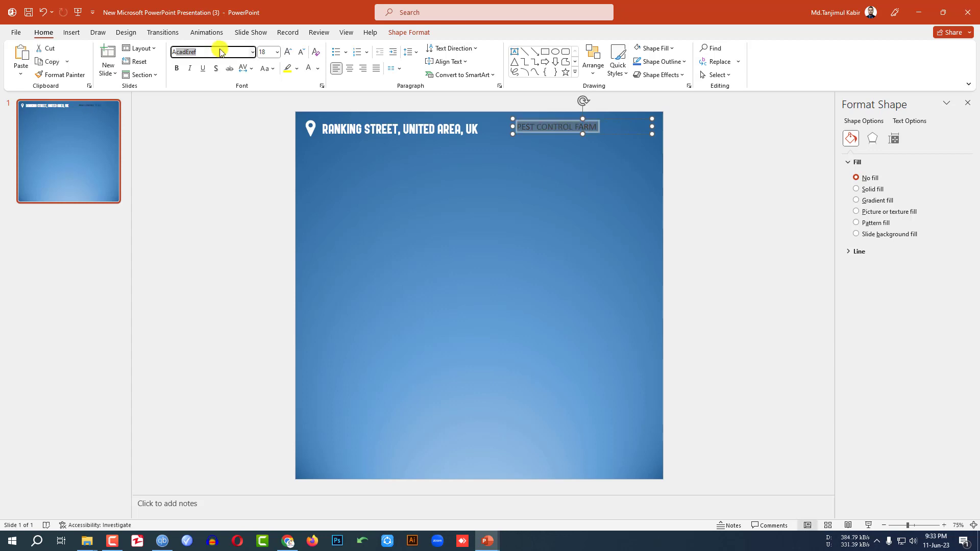
{"action": "type", "text": "Anton"}
{"action": "key", "text": "Return"}
{"action": "left_click", "coordinate": [287, 52]}
{"action": "left_click", "coordinate": [288, 52]}
{"action": "left_click", "coordinate": [287, 52]}
{"action": "left_click", "coordinate": [288, 52]}
{"action": "left_click", "coordinate": [289, 52]}
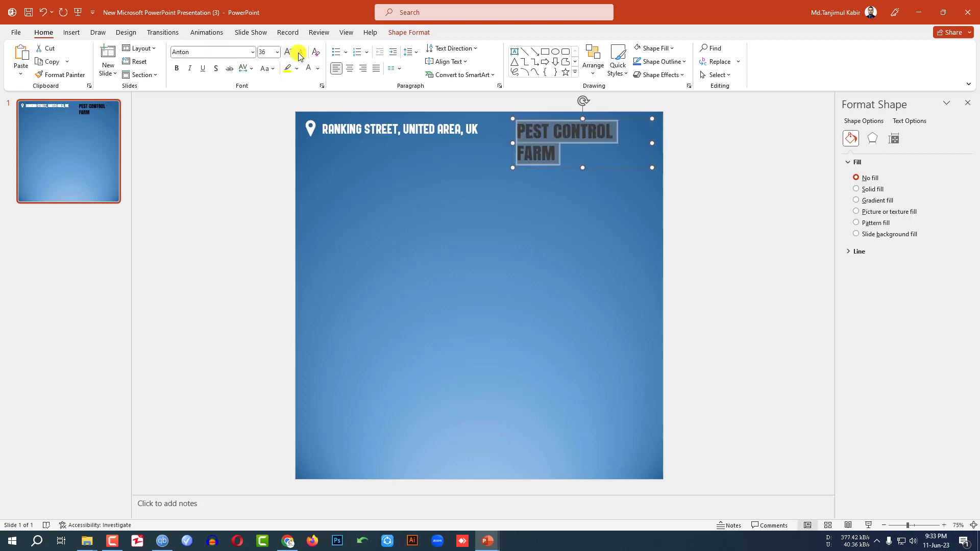
{"action": "triple_click", "coordinate": [368, 129]}
{"action": "left_click", "coordinate": [301, 53]}
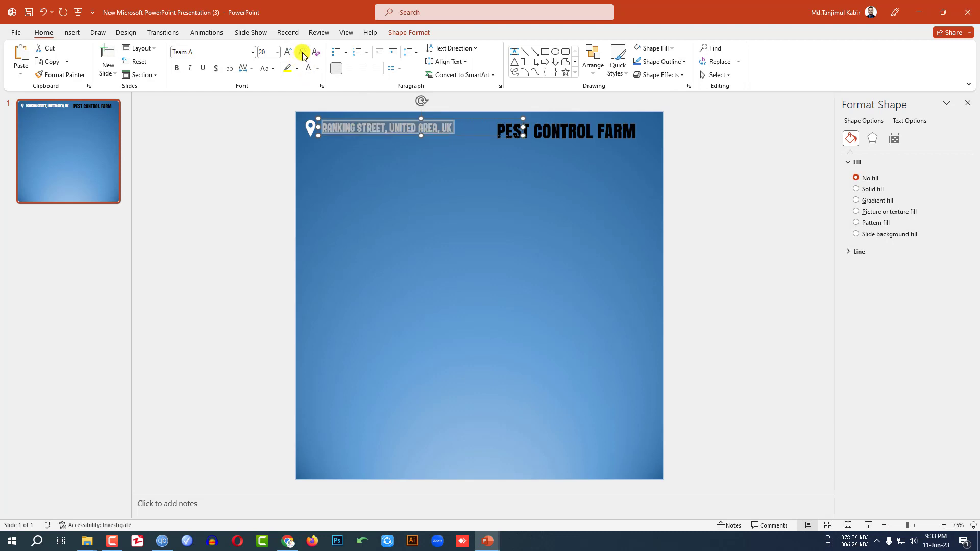
{"action": "left_click", "coordinate": [495, 170]}
Step: Enlarge the PEST CONTROL FARM title to 40 pt and color it white
{"action": "left_click", "coordinate": [528, 131]}
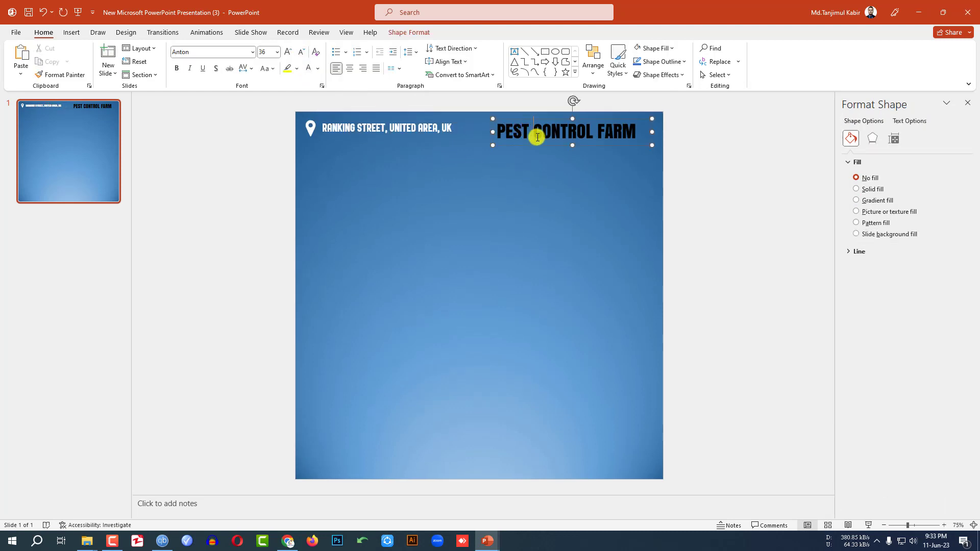
{"action": "triple_click", "coordinate": [537, 136]}
{"action": "left_click", "coordinate": [288, 52]}
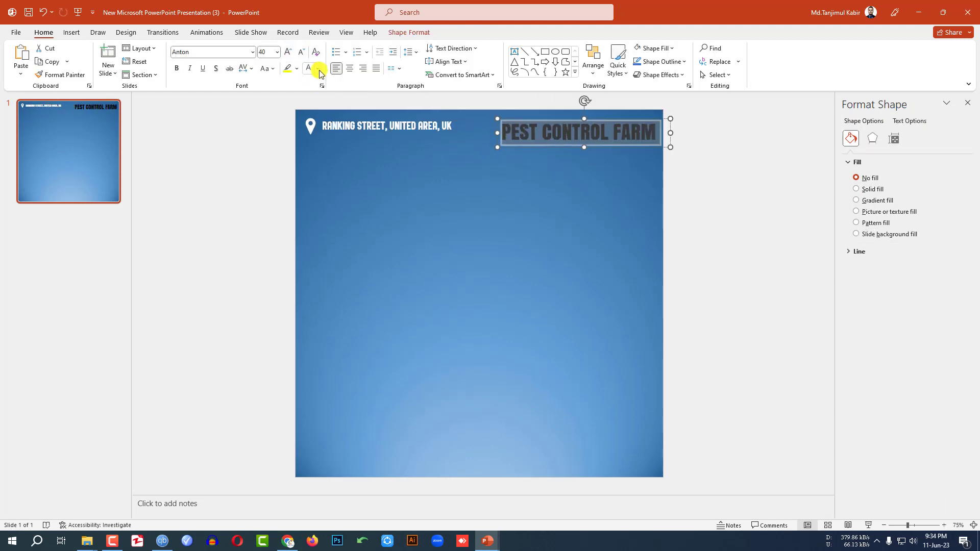
{"action": "left_click", "coordinate": [318, 72]}
{"action": "left_click", "coordinate": [308, 96]}
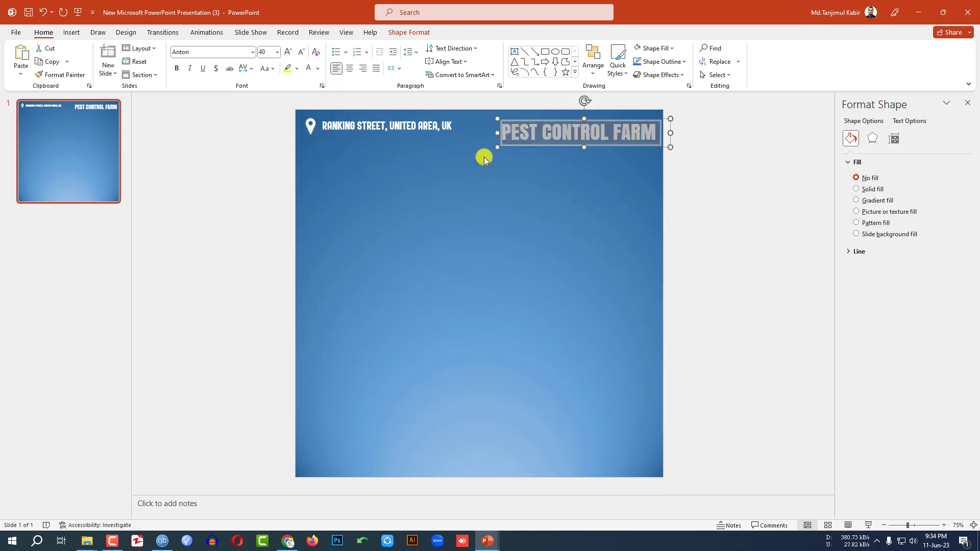
{"action": "left_click", "coordinate": [526, 150]}
{"action": "left_click", "coordinate": [408, 32]}
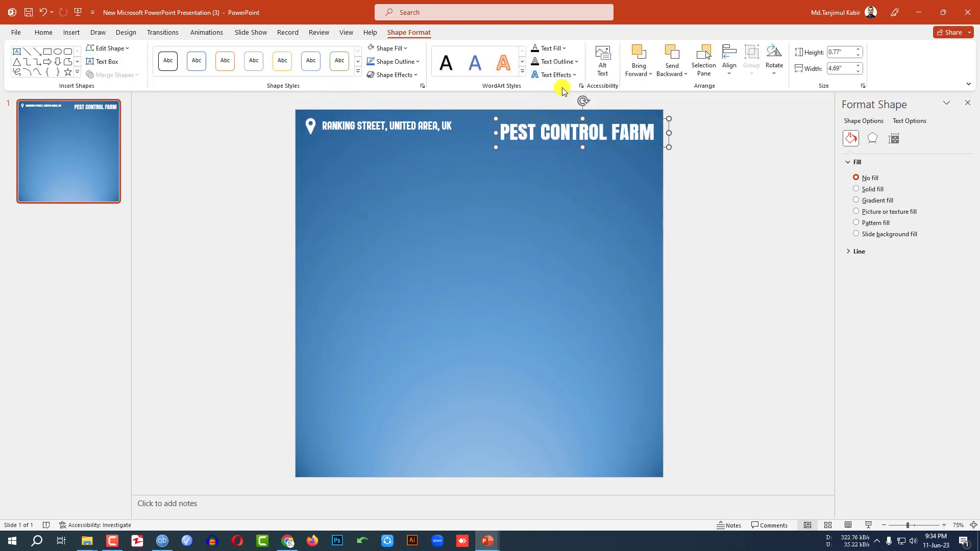
Step: Give the title a bottom offset shadow and touching half reflection, then duplicate it below-right
{"action": "left_click", "coordinate": [578, 76]}
{"action": "mouse_move", "coordinate": [582, 95]}
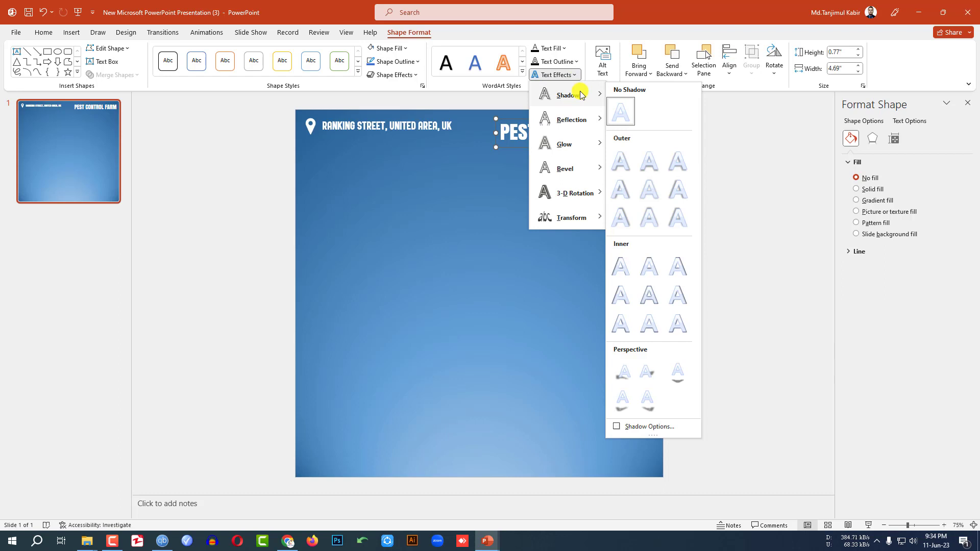
{"action": "left_click", "coordinate": [651, 163]}
{"action": "left_click", "coordinate": [577, 76]}
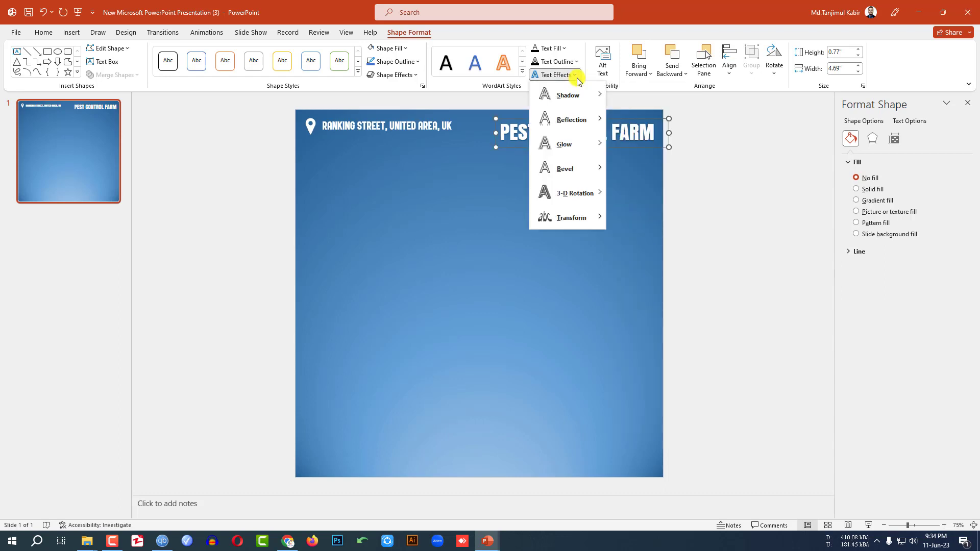
{"action": "mouse_move", "coordinate": [582, 120]}
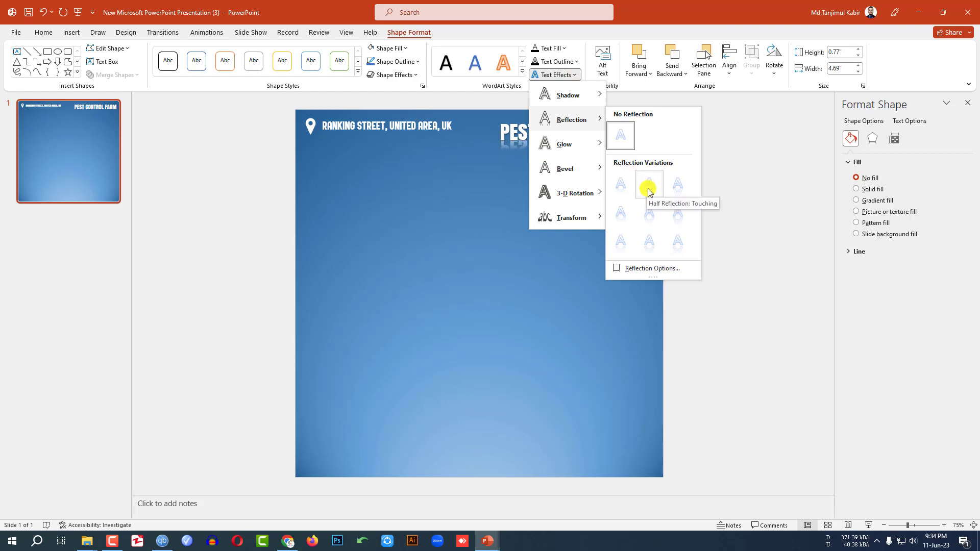
{"action": "left_click", "coordinate": [648, 189]}
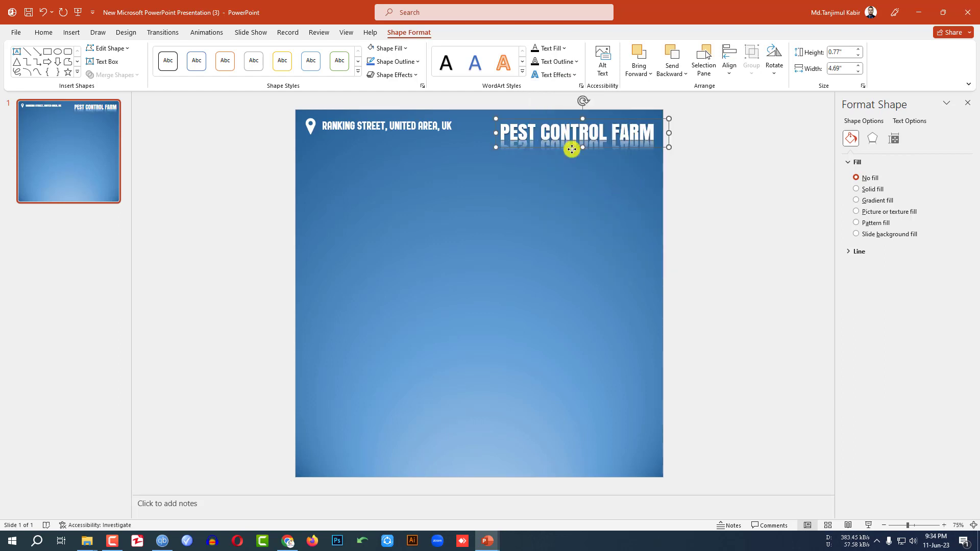
{"action": "left_click_drag", "start_coordinate": [571, 149], "coordinate": [616, 169]}
Step: Change the copy to red HIRE US text aligned under the title's right edge
{"action": "triple_click", "coordinate": [617, 161]}
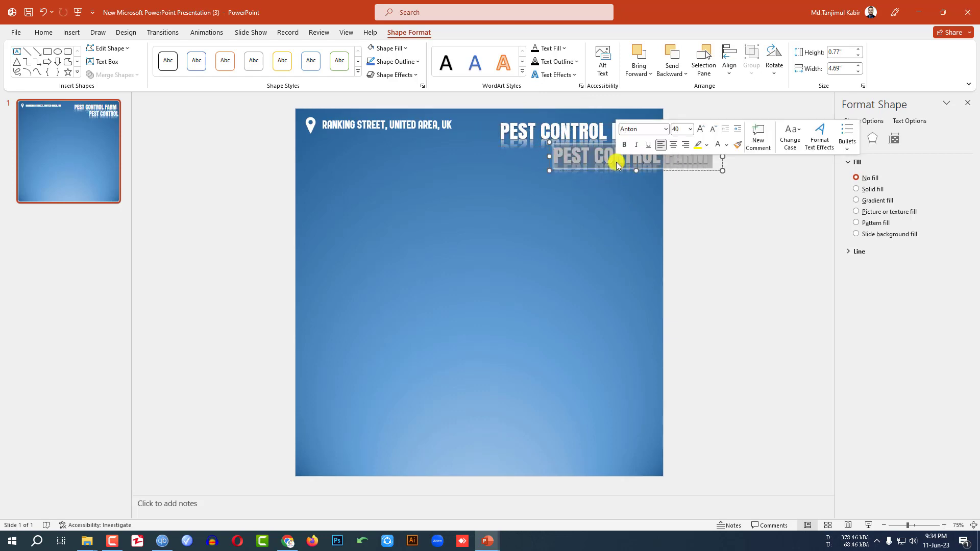
{"action": "type", "text": "HIRE US"}
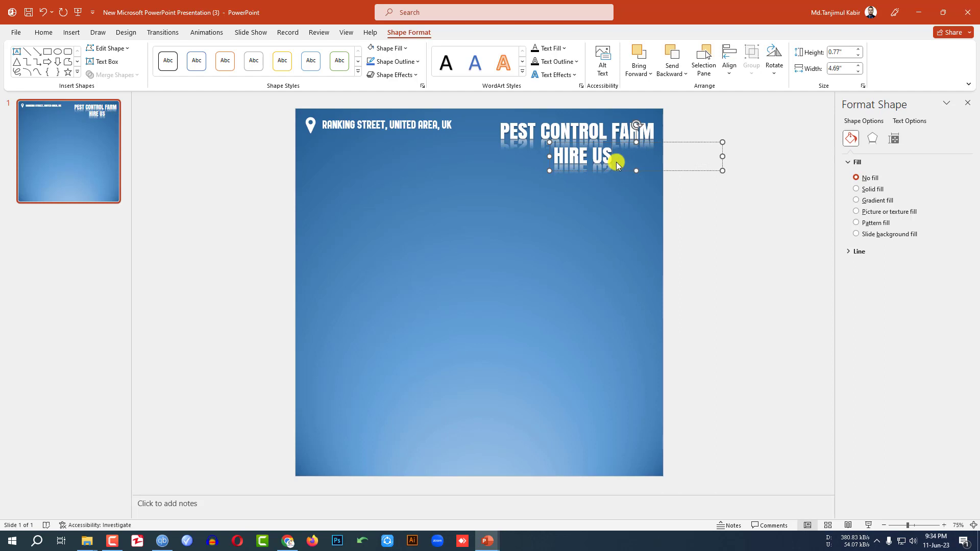
{"action": "key", "text": "ctrl+a"}
{"action": "left_click", "coordinate": [43, 32]}
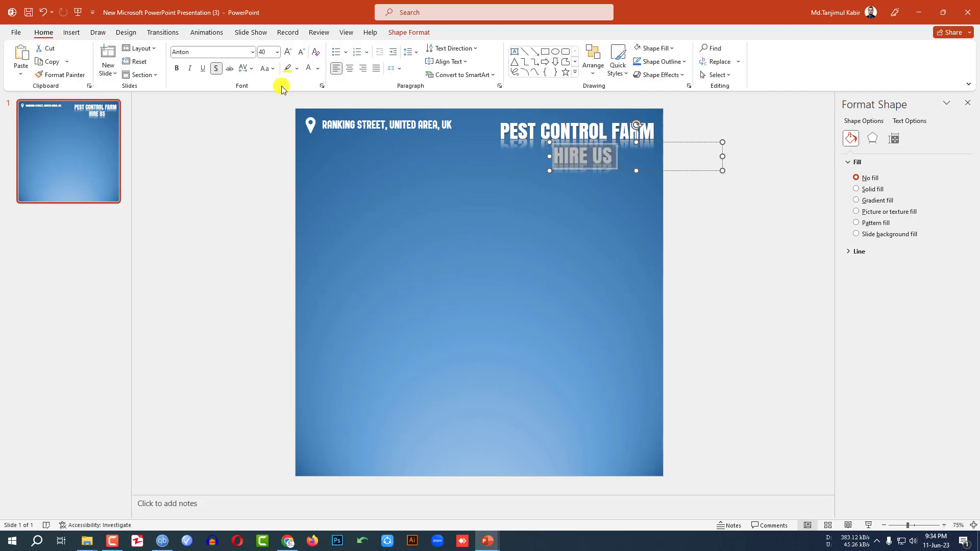
{"action": "left_click", "coordinate": [318, 69]}
{"action": "left_click", "coordinate": [317, 163]}
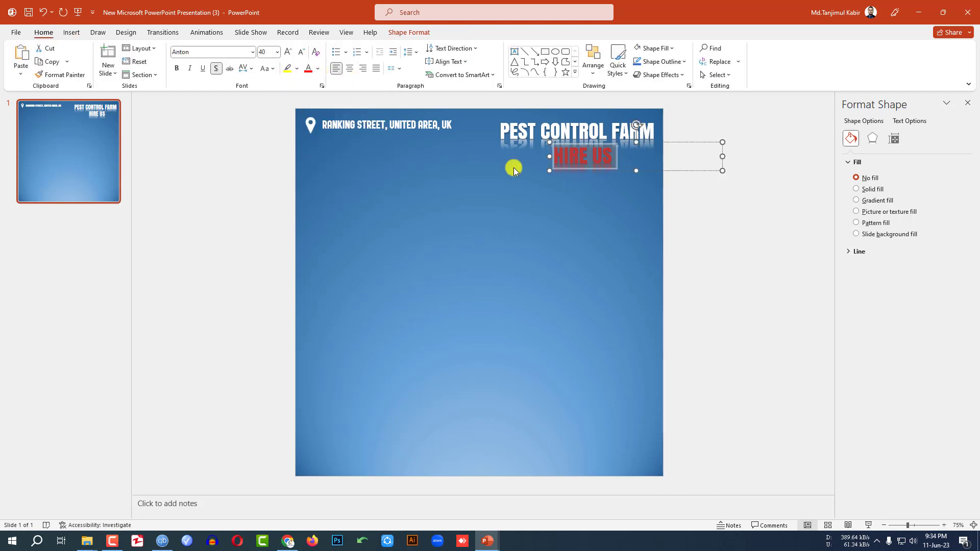
{"action": "left_click_drag", "start_coordinate": [656, 170], "coordinate": [702, 168]}
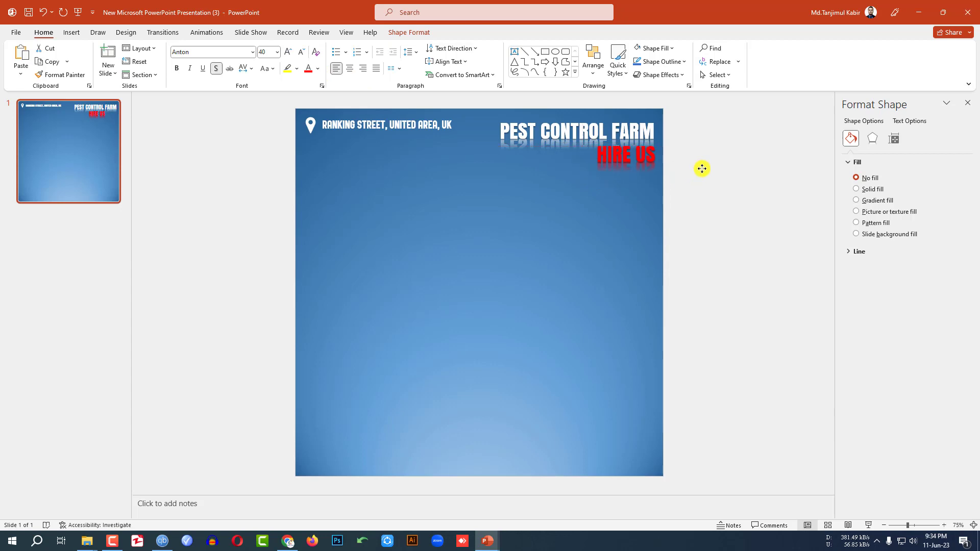
{"action": "left_click", "coordinate": [712, 208]}
{"action": "left_click", "coordinate": [565, 129]}
{"action": "key", "text": "ctrl+a"}
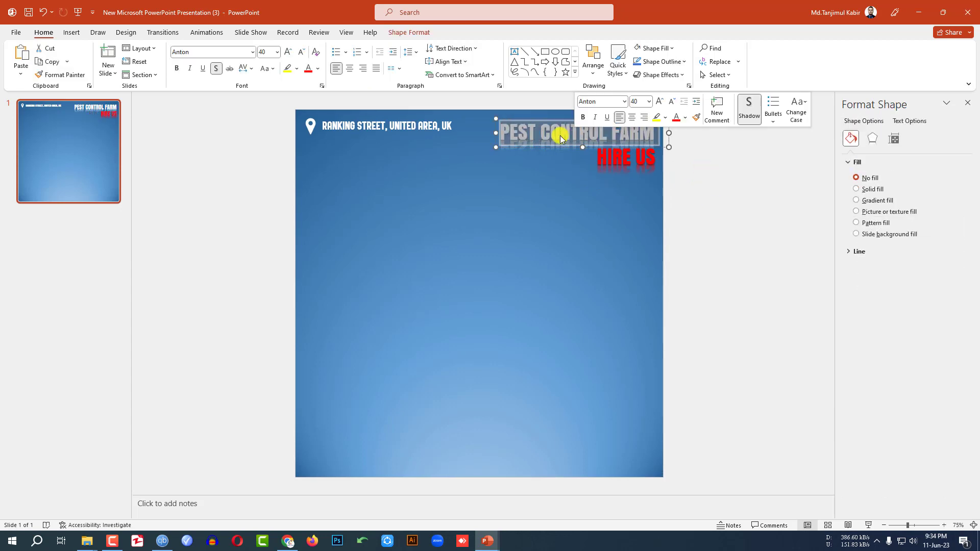
Step: Replace the title's reflection with a glow and a centred offset shadow
{"action": "left_click", "coordinate": [409, 32]}
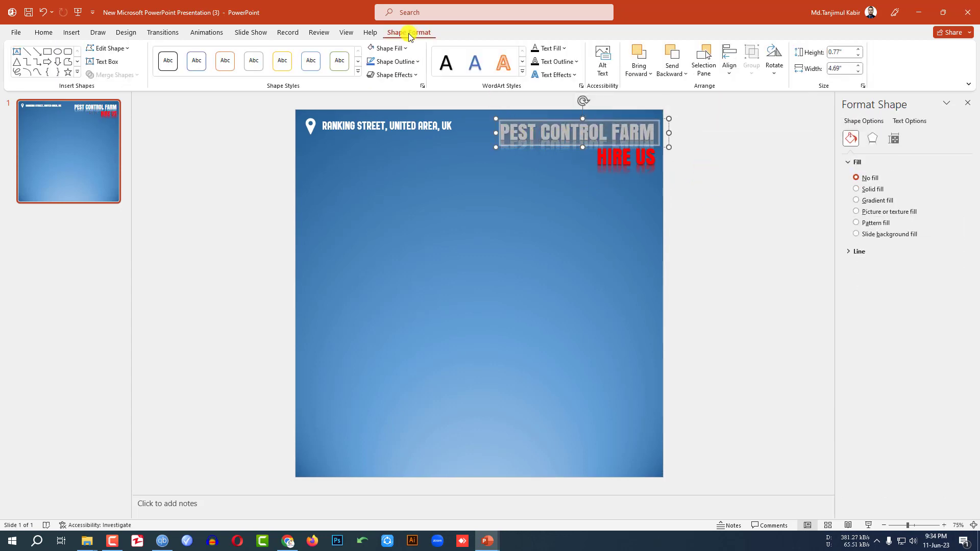
{"action": "left_click", "coordinate": [564, 75]}
{"action": "mouse_move", "coordinate": [574, 119]}
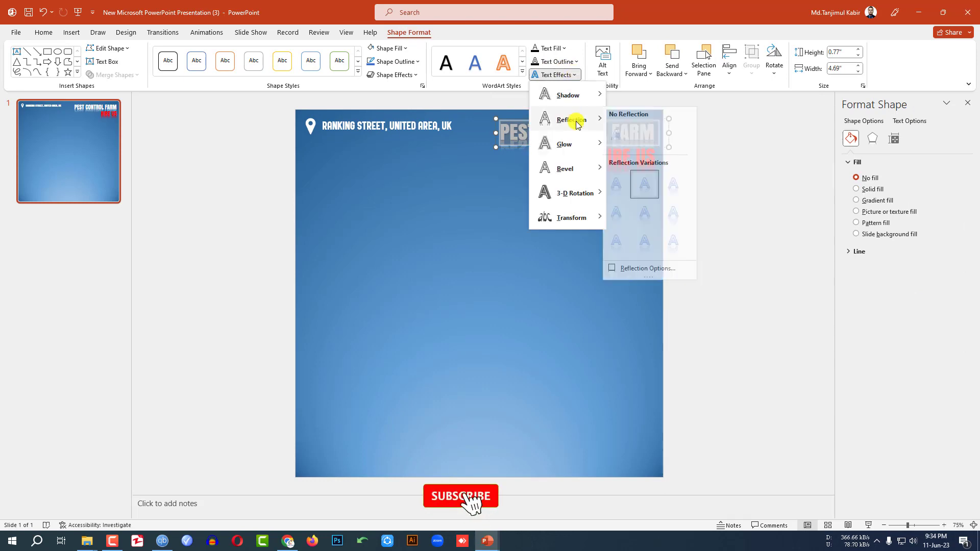
{"action": "left_click", "coordinate": [620, 134]}
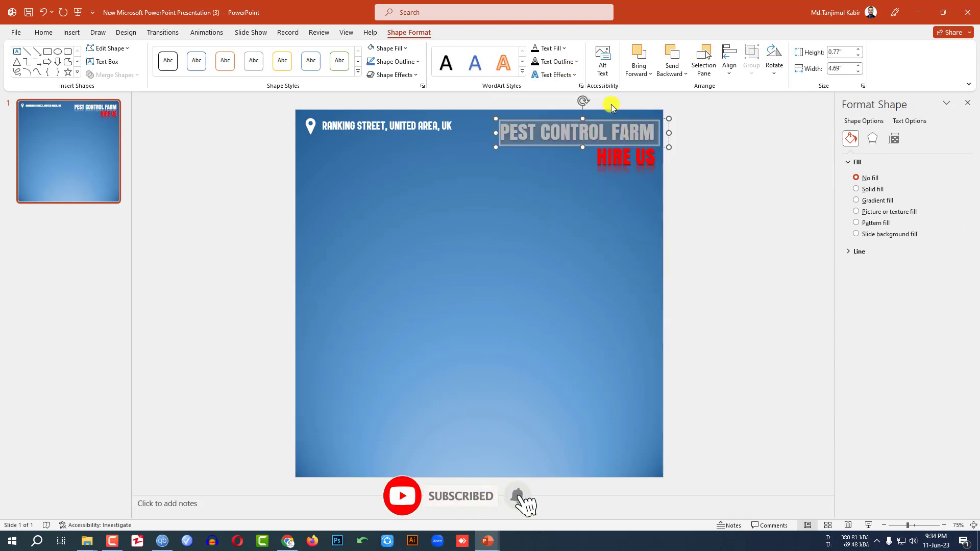
{"action": "left_click", "coordinate": [575, 75]}
{"action": "mouse_move", "coordinate": [586, 144]}
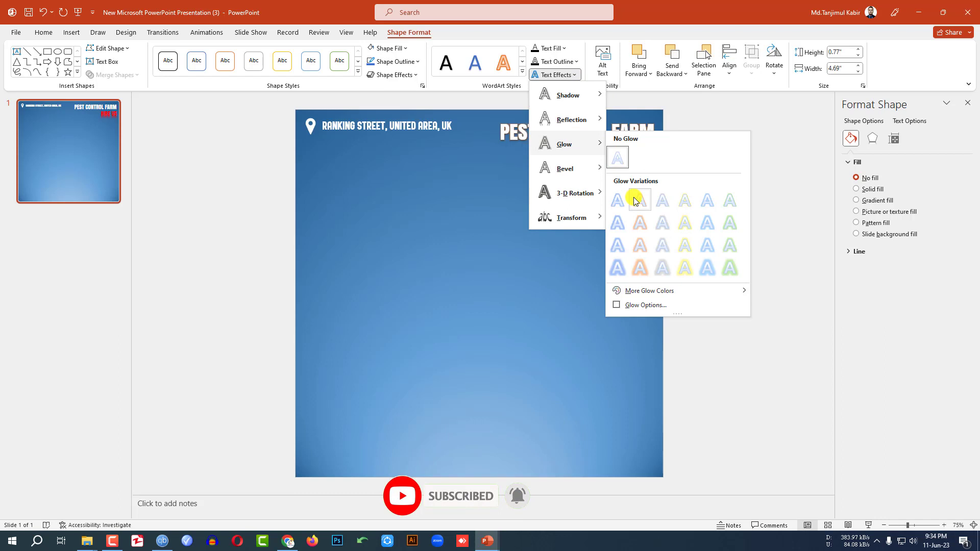
{"action": "left_click", "coordinate": [661, 225]}
{"action": "left_click", "coordinate": [623, 191]}
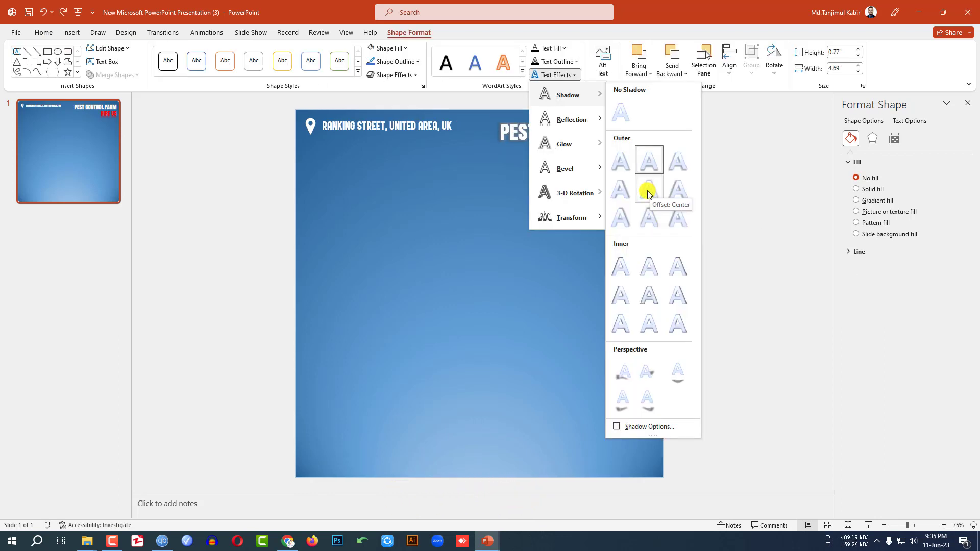
{"action": "left_click", "coordinate": [647, 191]}
{"action": "left_click", "coordinate": [619, 216]}
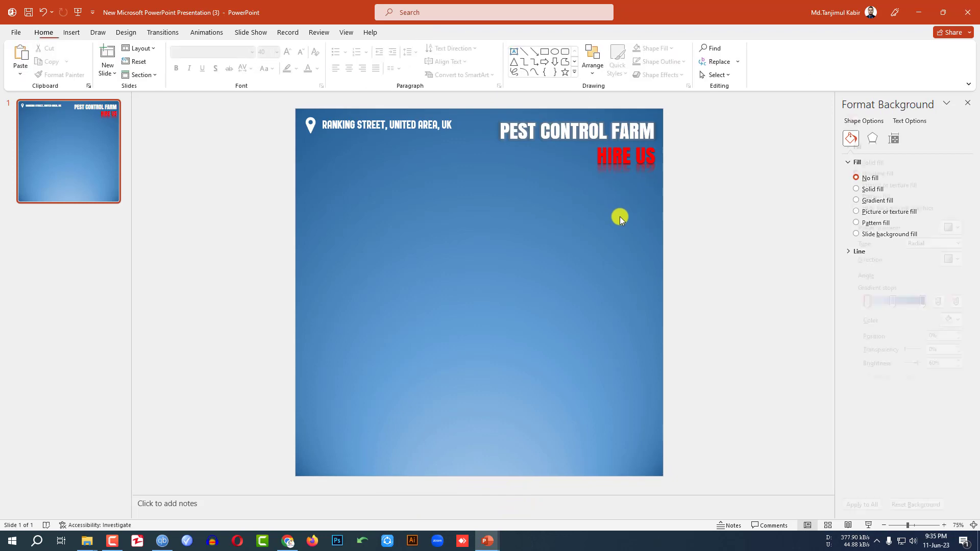
Step: Add the phone number in a white 28-pt text box at the slide's bottom left
{"action": "left_click", "coordinate": [79, 31]}
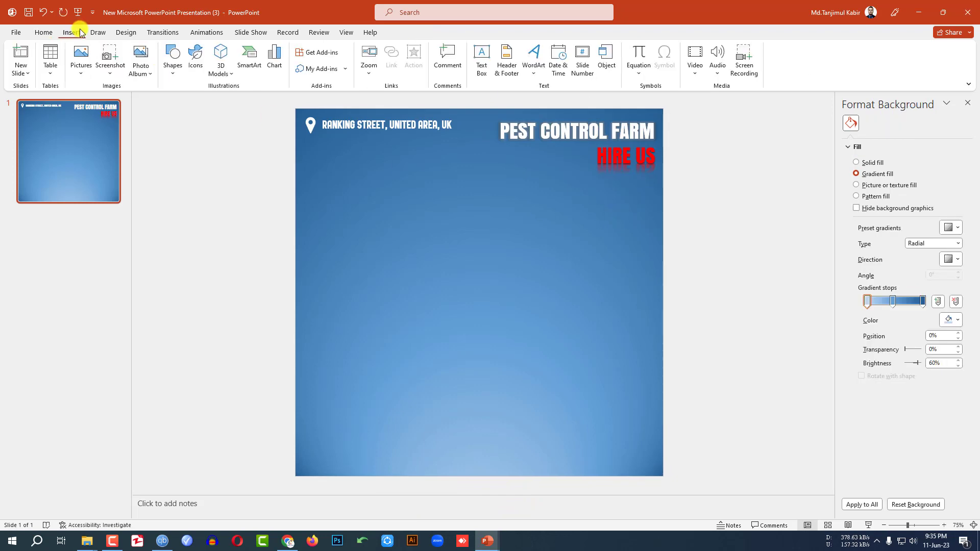
{"action": "left_click", "coordinate": [172, 75]}
{"action": "left_click", "coordinate": [167, 103]}
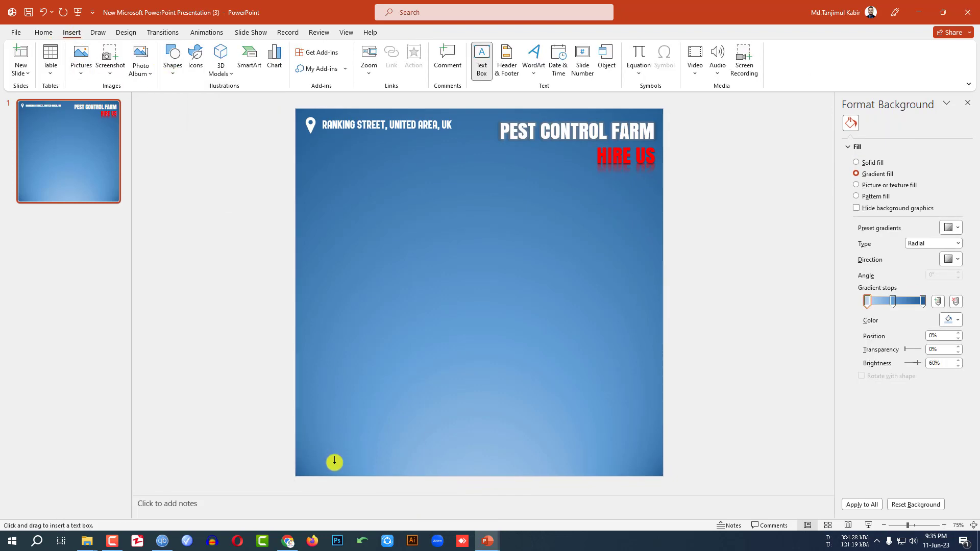
{"action": "left_click_drag", "start_coordinate": [322, 455], "coordinate": [468, 471]}
{"action": "type", "text": "01"}
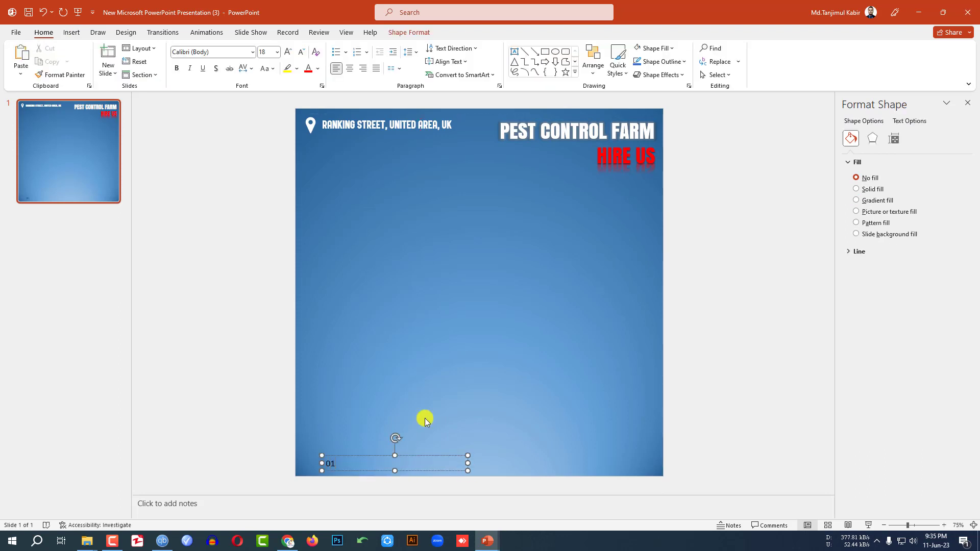
{"action": "key", "text": "ctrl+a"}
{"action": "key", "text": "ctrl+v"}
{"action": "key", "text": "ctrl+a"}
{"action": "left_click", "coordinate": [317, 68]}
{"action": "left_click", "coordinate": [306, 95]}
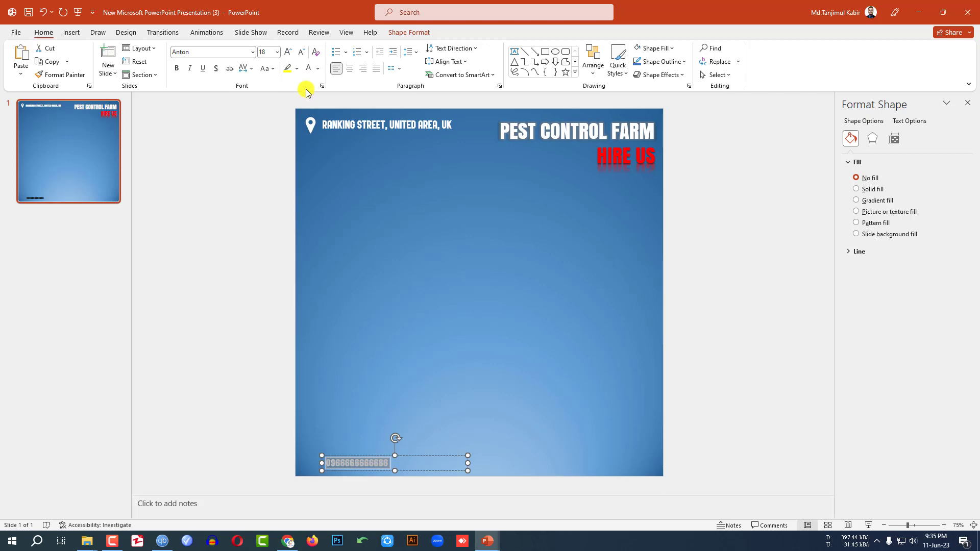
{"action": "left_click", "coordinate": [288, 51]}
{"action": "left_click", "coordinate": [288, 51]}
{"action": "left_click", "coordinate": [288, 51]}
Step: Duplicate the number above itself as CALL US and enlarge it to 36 pt
{"action": "left_click", "coordinate": [389, 450]}
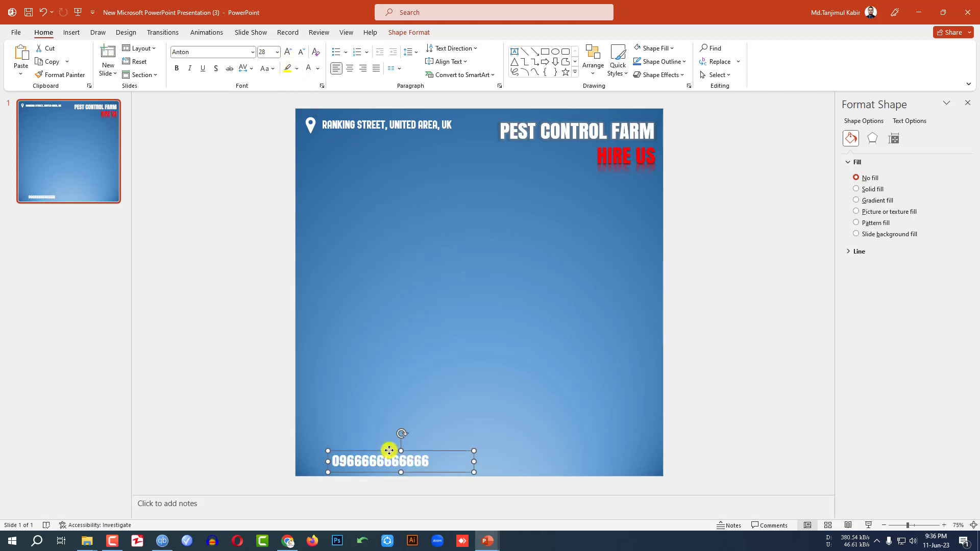
{"action": "left_click_drag", "start_coordinate": [389, 450], "coordinate": [415, 444]}
{"action": "double_click", "coordinate": [424, 445]}
{"action": "type", "text": "CALL US"}
{"action": "left_click", "coordinate": [405, 398]}
{"action": "triple_click", "coordinate": [354, 447]}
{"action": "left_click", "coordinate": [288, 52]}
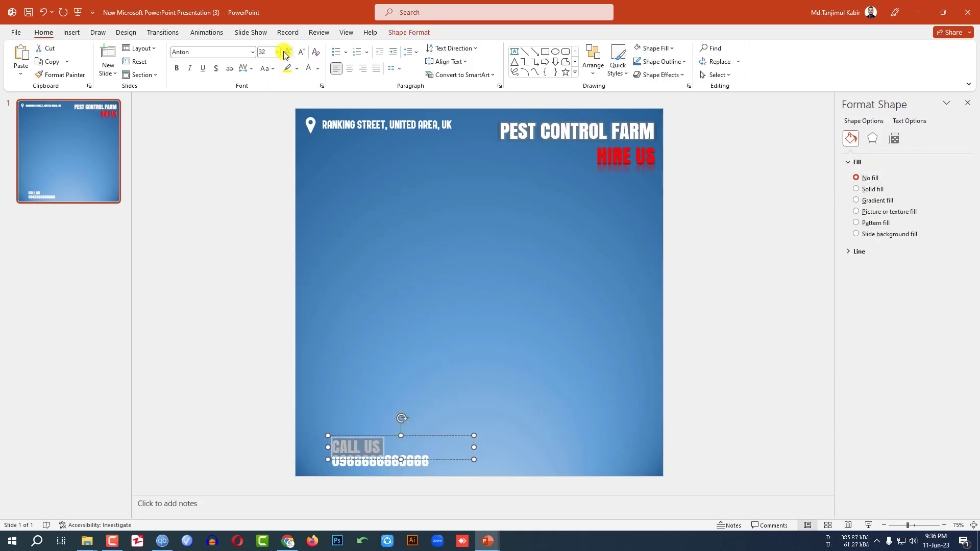
{"action": "left_click", "coordinate": [288, 51]}
{"action": "left_click", "coordinate": [506, 399]}
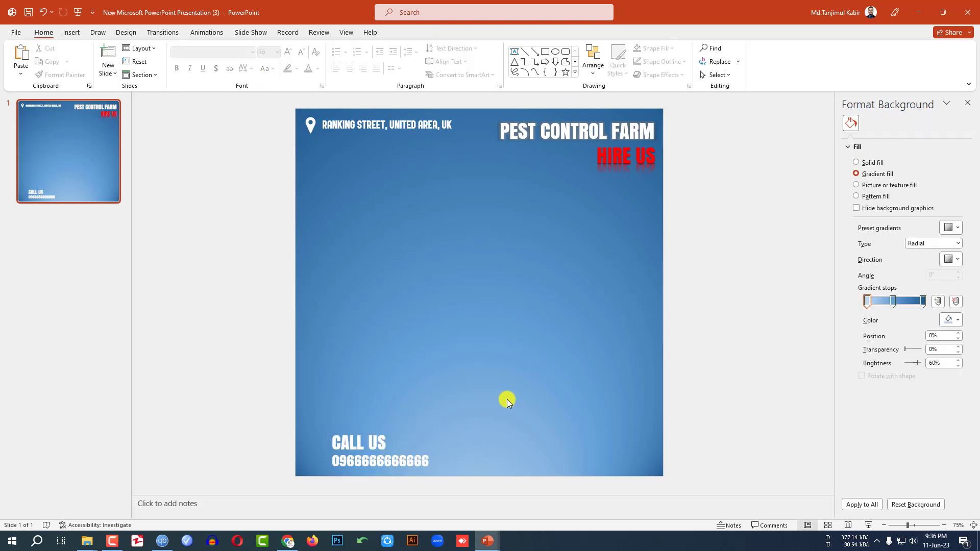
Step: Insert the ringing-phone icon from the stock icon library
{"action": "left_click", "coordinate": [71, 32]}
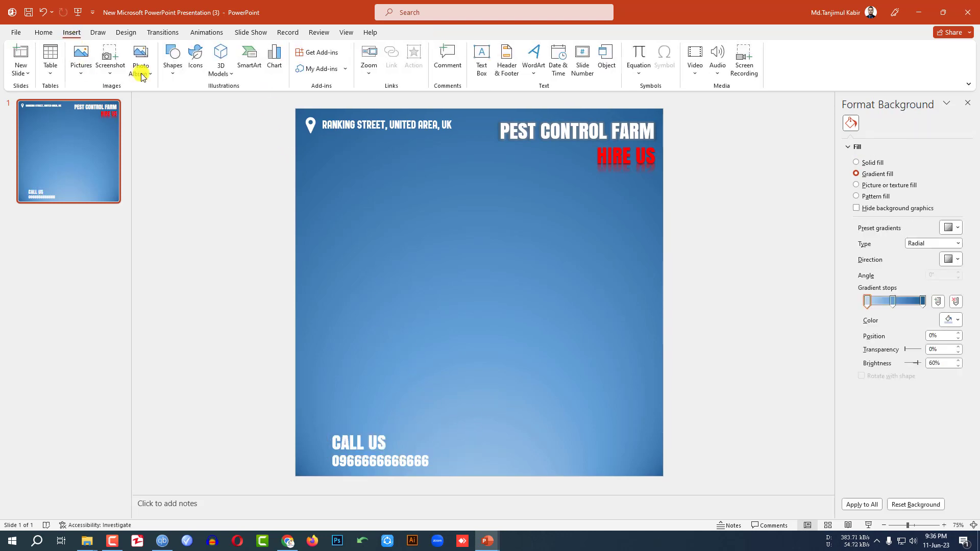
{"action": "left_click", "coordinate": [196, 60]}
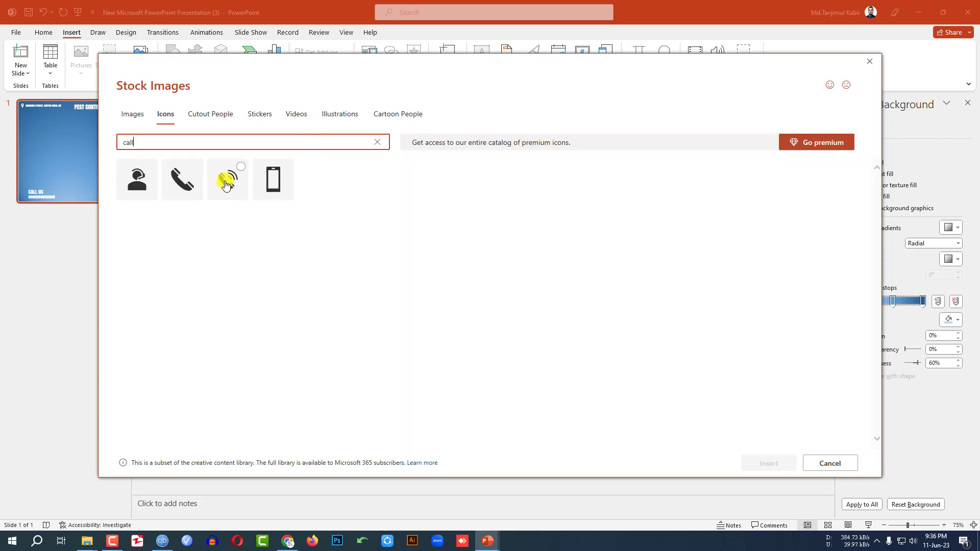
{"action": "left_click", "coordinate": [227, 179]}
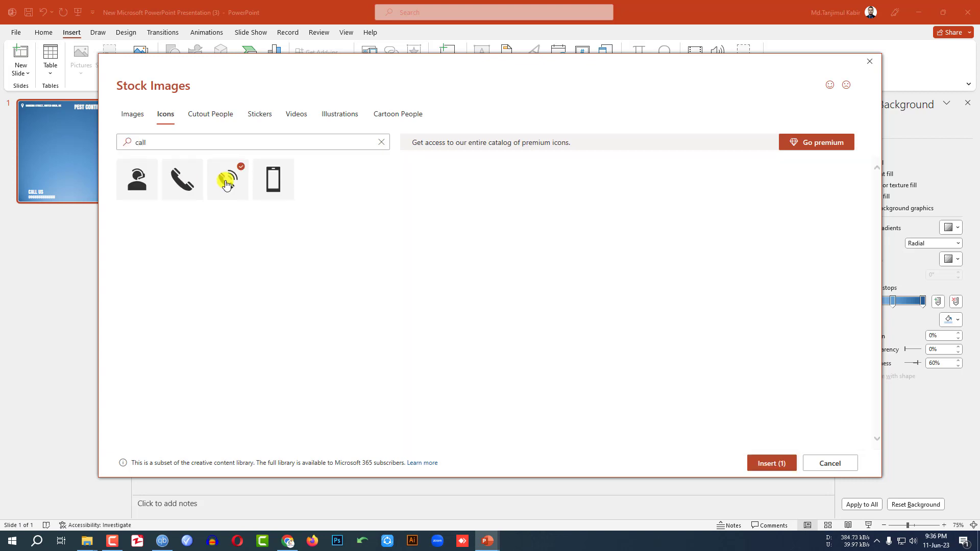
{"action": "left_click", "coordinate": [765, 463]}
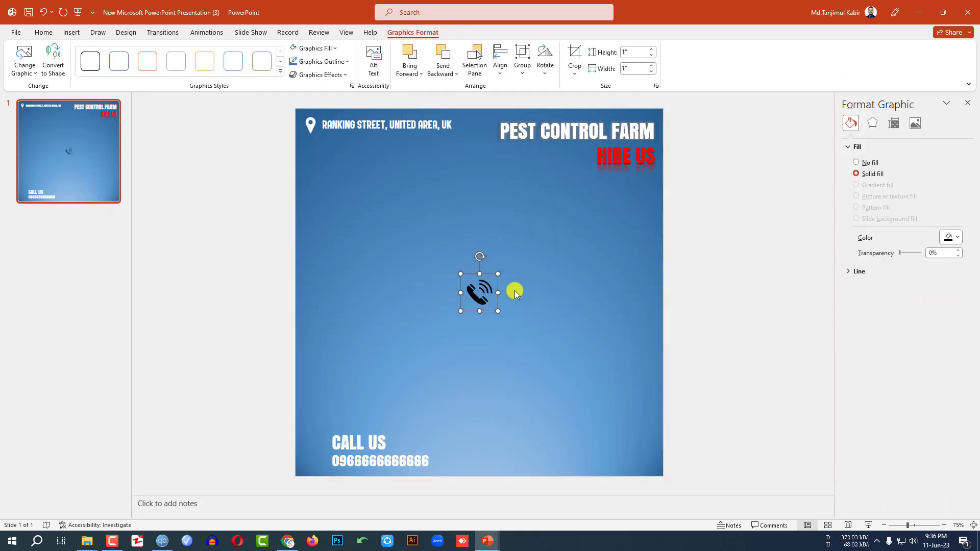
Step: Make the phone icon white, shrink it to 0.5 inch, and place it left of the phone number
{"action": "left_click", "coordinate": [335, 48]}
{"action": "left_click", "coordinate": [296, 75]}
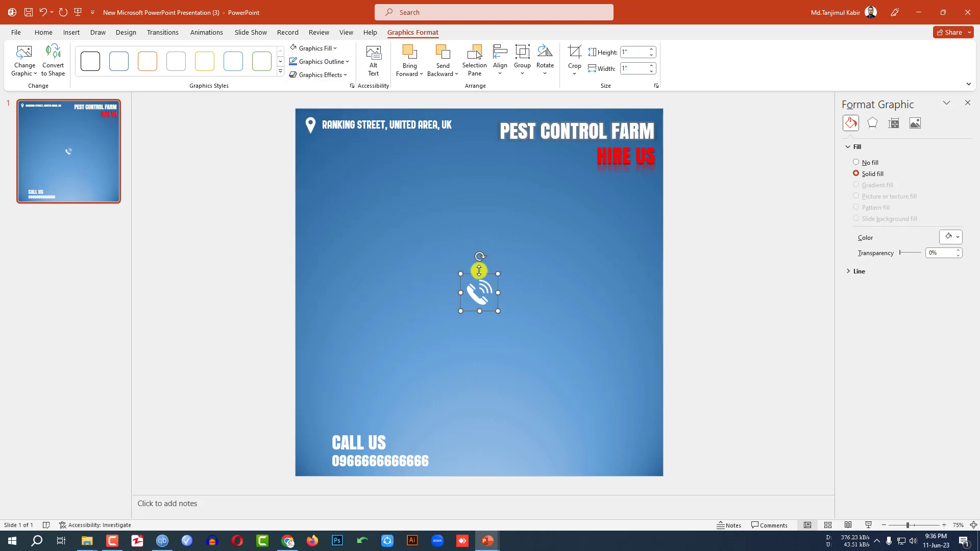
{"action": "left_click_drag", "start_coordinate": [498, 275], "coordinate": [328, 453]}
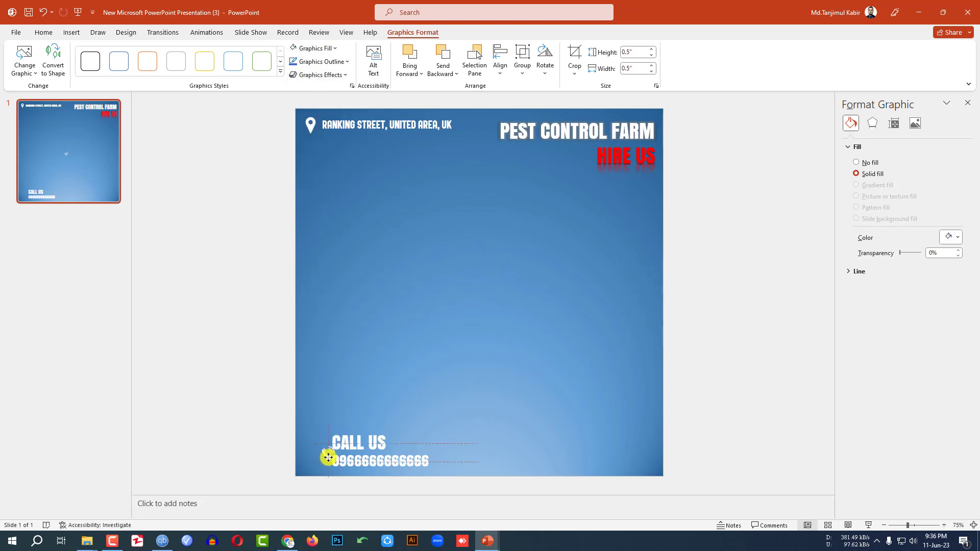
{"action": "left_click", "coordinate": [510, 382]}
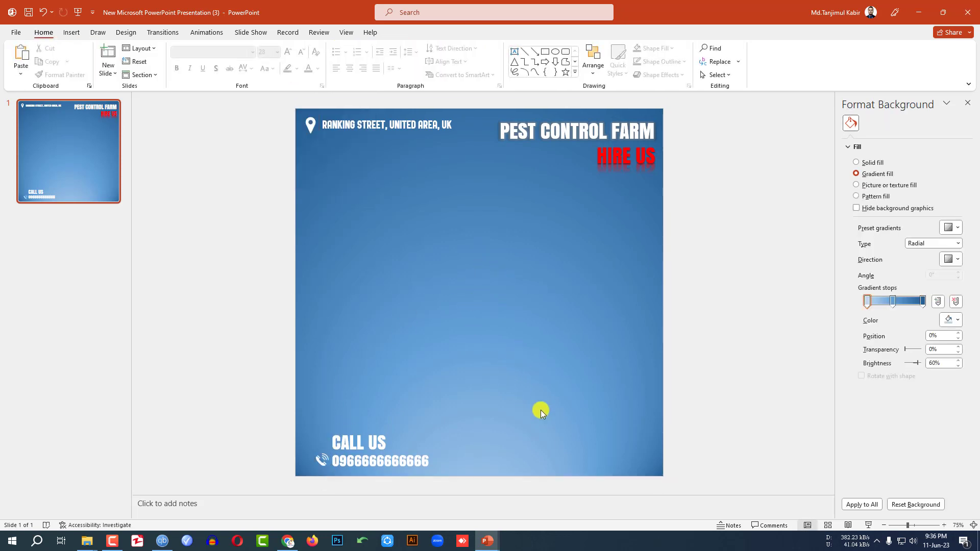
{"action": "left_click", "coordinate": [71, 32]}
Step: Draw a hexagon about 4.46 × 5.17 in on the left-centre of the flyer, below the title
{"action": "left_click", "coordinate": [172, 65]}
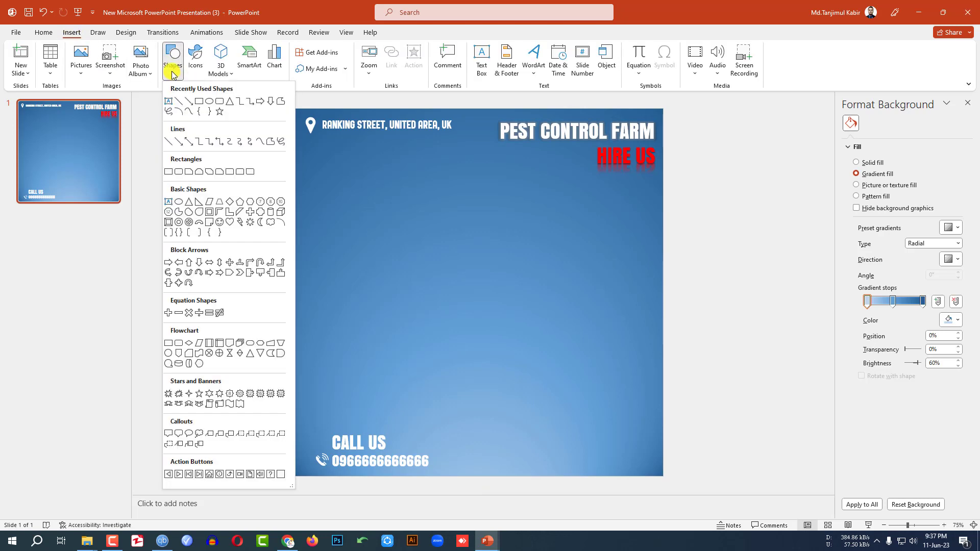
{"action": "left_click", "coordinate": [252, 204]}
{"action": "left_click_drag", "start_coordinate": [343, 247], "coordinate": [510, 396]}
{"action": "mouse_move", "coordinate": [447, 339]}
{"action": "left_mouse_down"}
{"action": "mouse_move", "coordinate": [457, 319]}
{"action": "mouse_move", "coordinate": [419, 290]}
{"action": "left_mouse_up"}
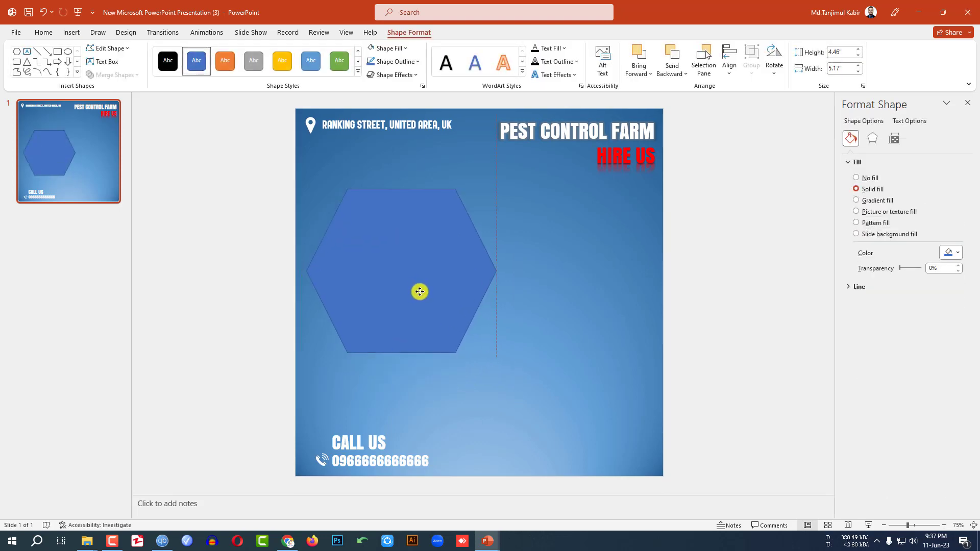
{"action": "left_click", "coordinate": [434, 149]}
{"action": "left_click", "coordinate": [71, 33]}
Step: Insert the safe-methods sprayer photo from the Saved Pictures folder
{"action": "left_click", "coordinate": [81, 57]}
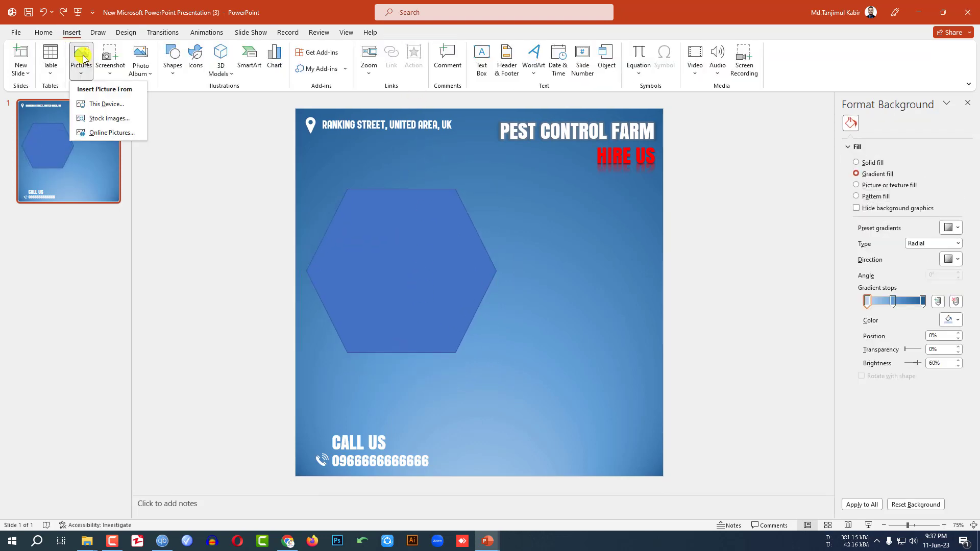
{"action": "left_click", "coordinate": [99, 105]}
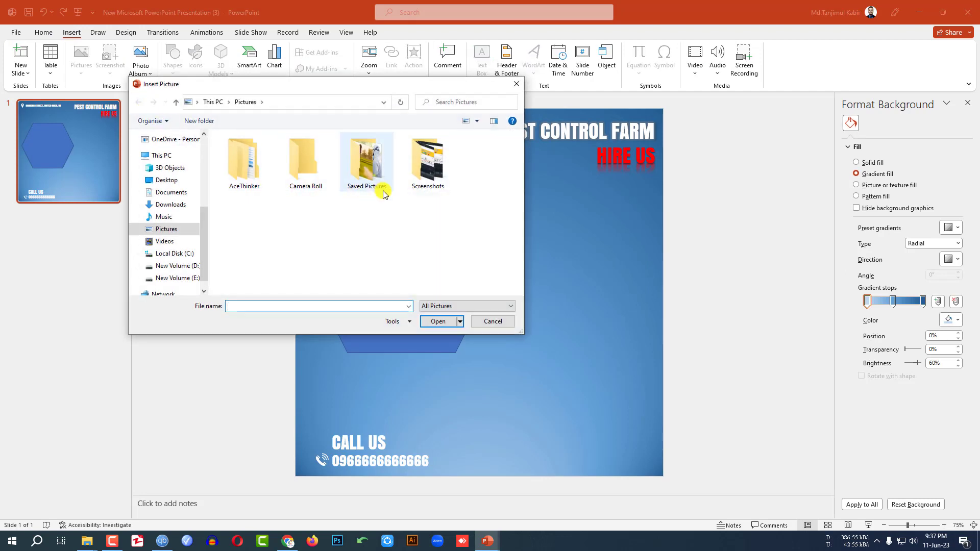
{"action": "double_click", "coordinate": [377, 187]}
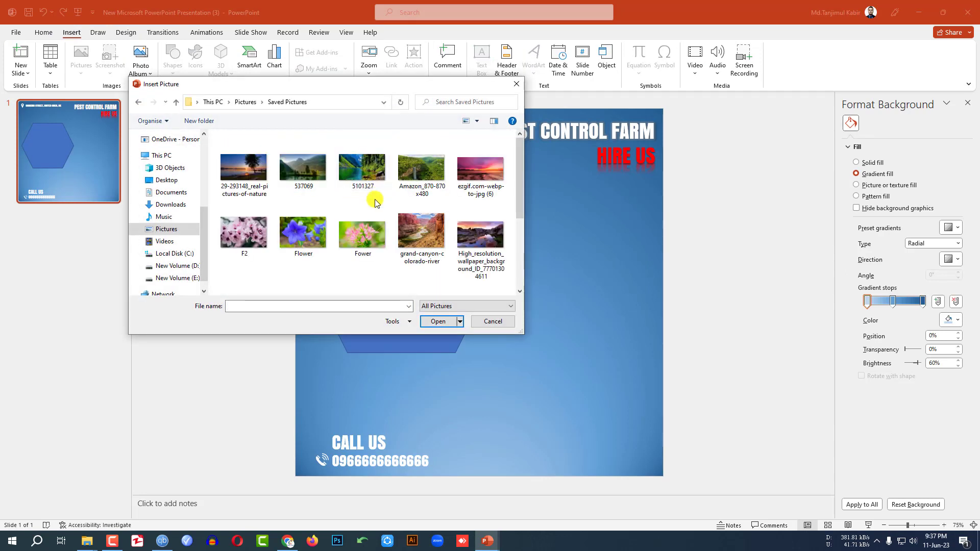
{"action": "scroll", "coordinate": [372, 189], "scroll_direction": "down", "scroll_amount": 3}
{"action": "left_click", "coordinate": [300, 178]}
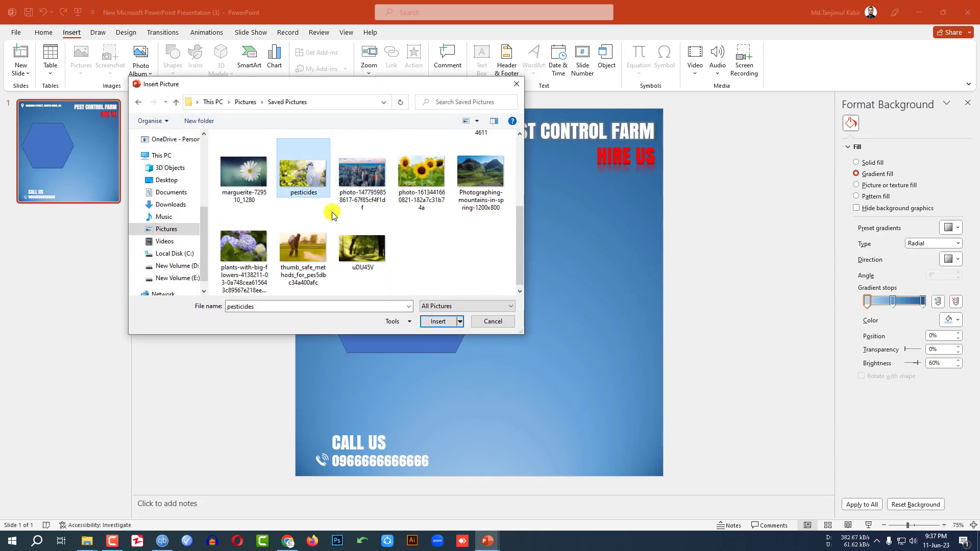
{"action": "left_click", "coordinate": [304, 244]}
{"action": "left_click", "coordinate": [442, 321]}
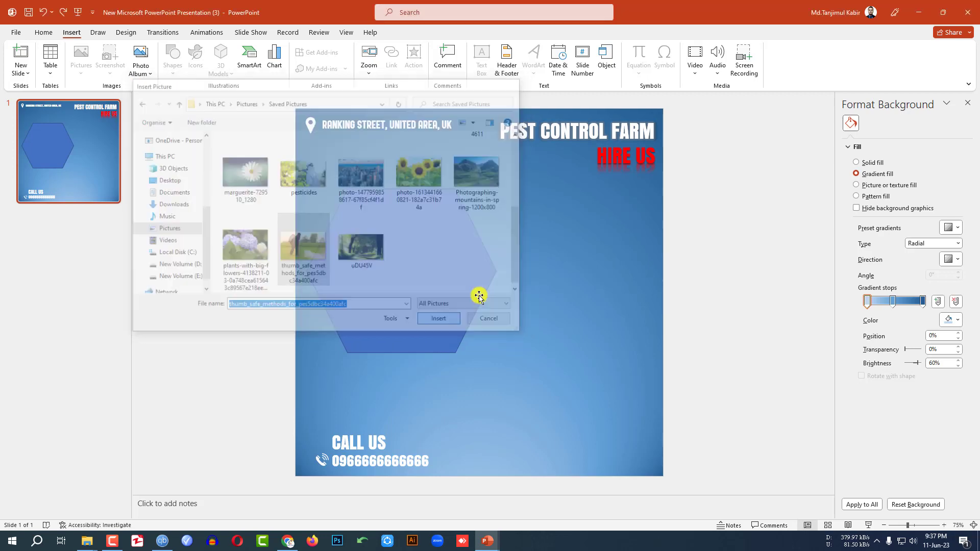
Step: Resize and move the sprayer photo, send it behind the hexagon, and select both
{"action": "left_click_drag", "start_coordinate": [663, 175], "coordinate": [611, 211]}
{"action": "left_click_drag", "start_coordinate": [541, 237], "coordinate": [536, 211]}
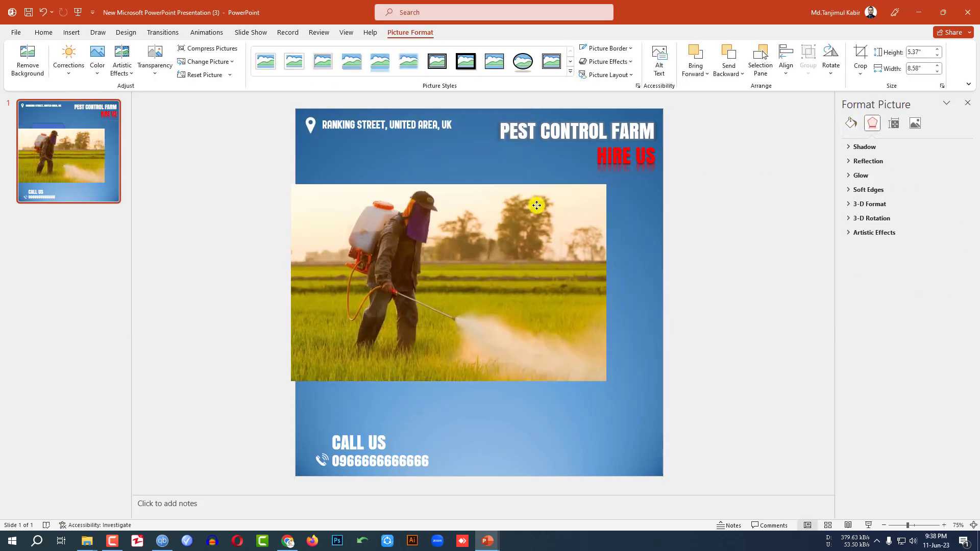
{"action": "right_click", "coordinate": [433, 247]}
{"action": "left_click", "coordinate": [623, 294]}
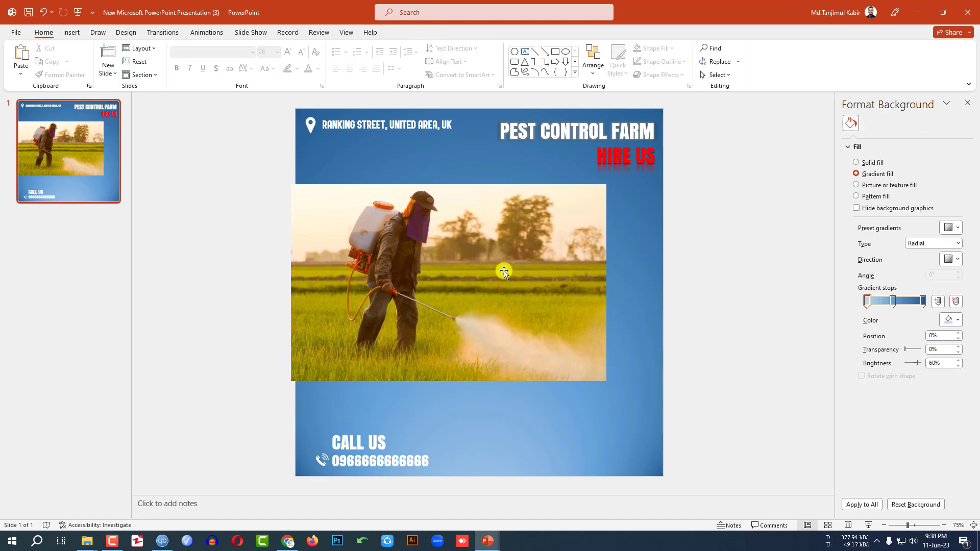
{"action": "right_click", "coordinate": [504, 270]}
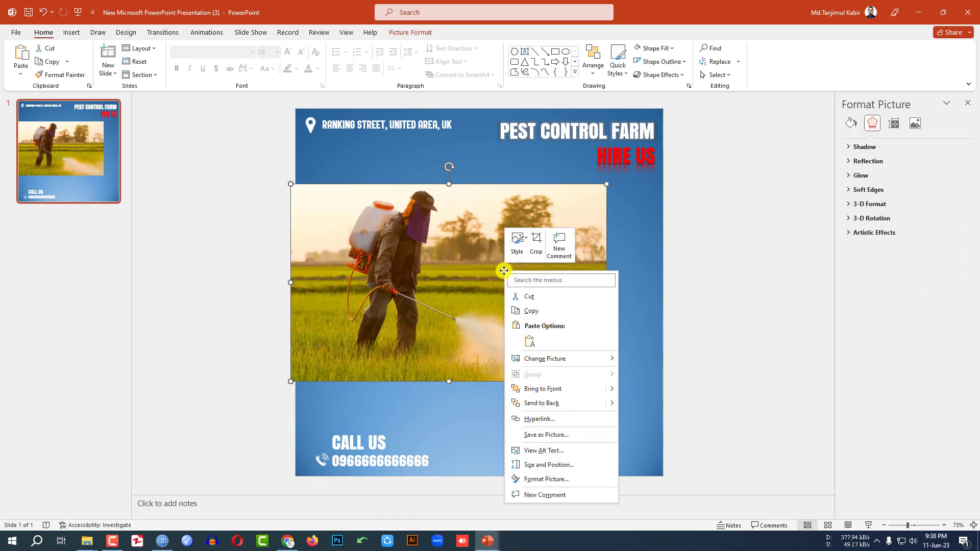
{"action": "left_click", "coordinate": [530, 402]}
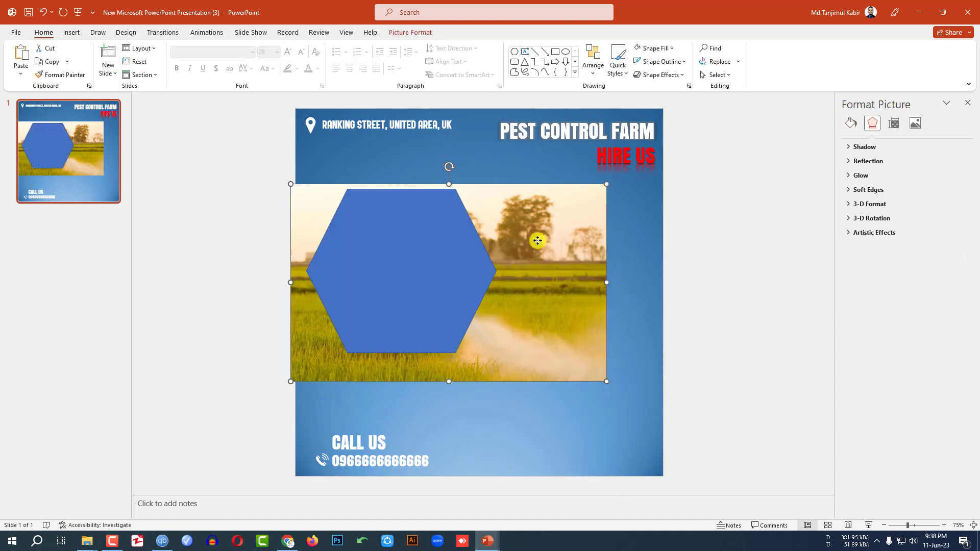
{"action": "left_click", "coordinate": [419, 262], "text": "shift"}
Step: Intersect the photo with the hexagon using Merge Shapes
{"action": "left_click", "coordinate": [414, 33]}
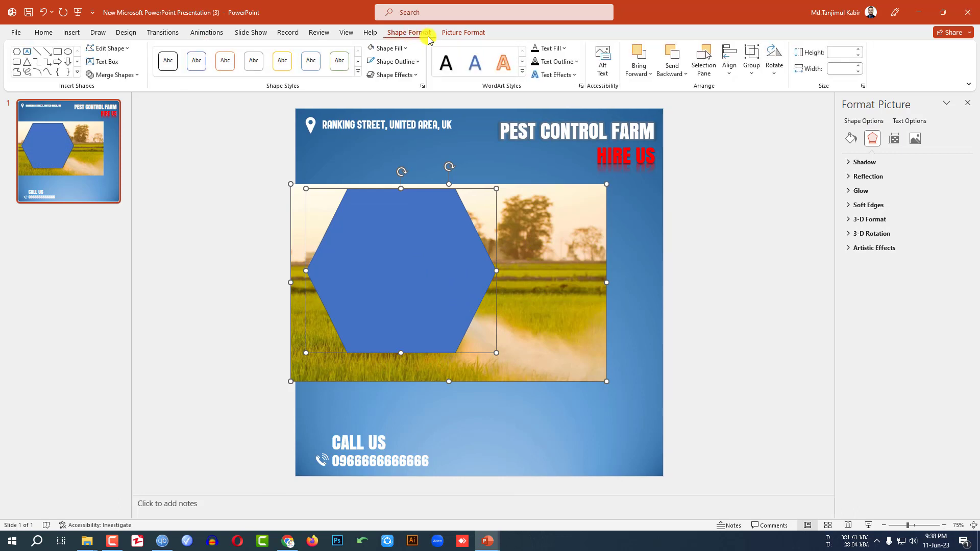
{"action": "left_click", "coordinate": [127, 76]}
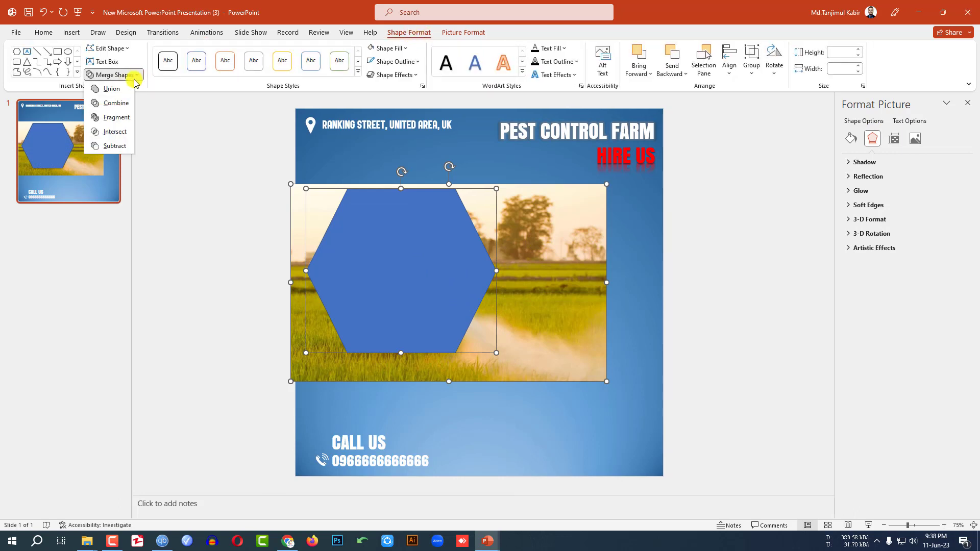
{"action": "left_click", "coordinate": [121, 132]}
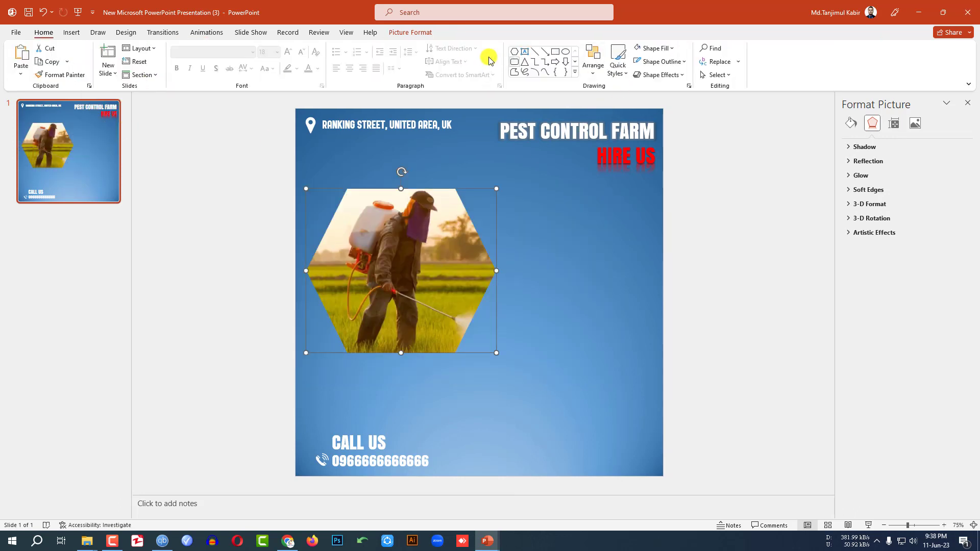
Step: Check the hexagon picture's crop, exit crop mode, and bring up the Picture Effects shadow options
{"action": "left_click", "coordinate": [415, 35]}
{"action": "left_click", "coordinate": [852, 59]}
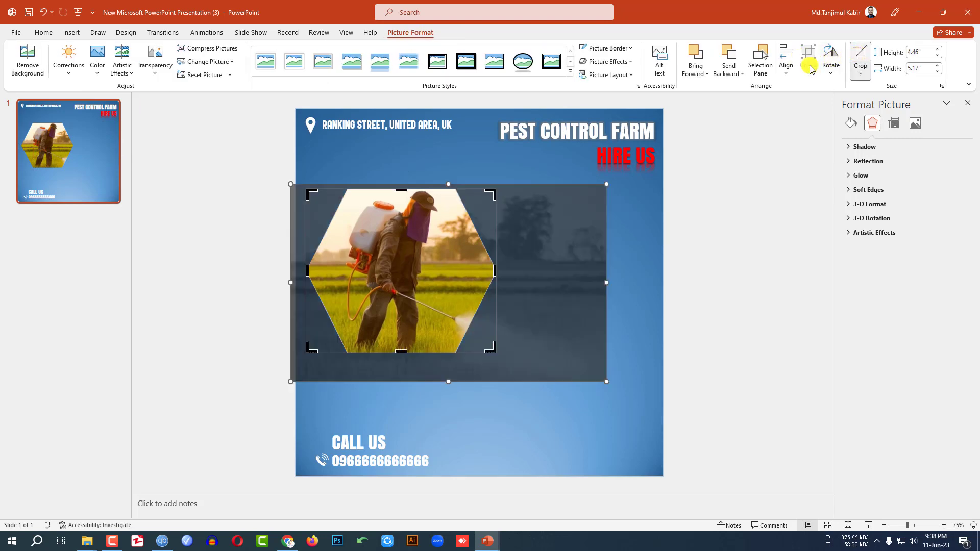
{"action": "left_click", "coordinate": [573, 234]}
{"action": "left_click", "coordinate": [418, 255]}
{"action": "left_click", "coordinate": [418, 243]}
{"action": "left_click", "coordinate": [630, 62]}
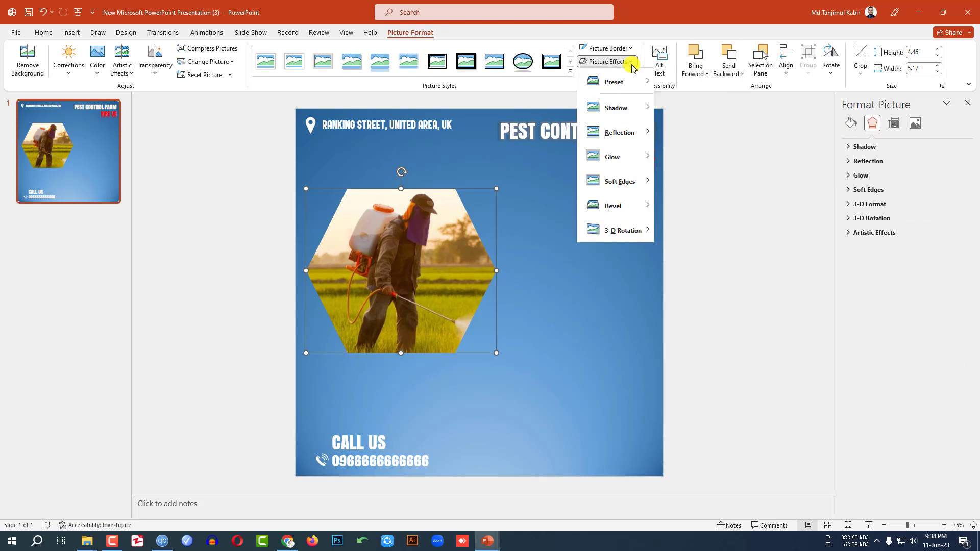
{"action": "mouse_move", "coordinate": [616, 108]}
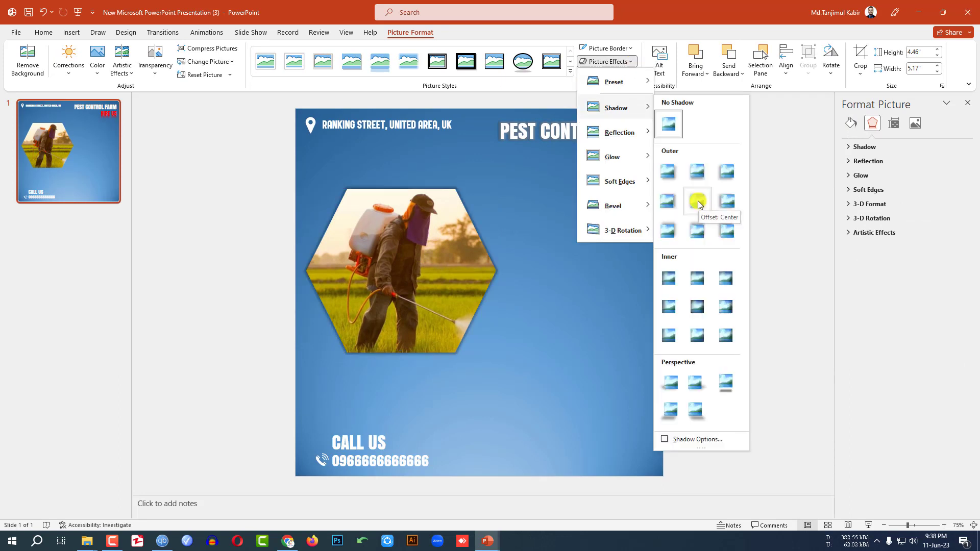
Step: Give the hexagon photo a centred outer shadow and a thick border
{"action": "left_click", "coordinate": [697, 200]}
{"action": "left_click", "coordinate": [631, 48]}
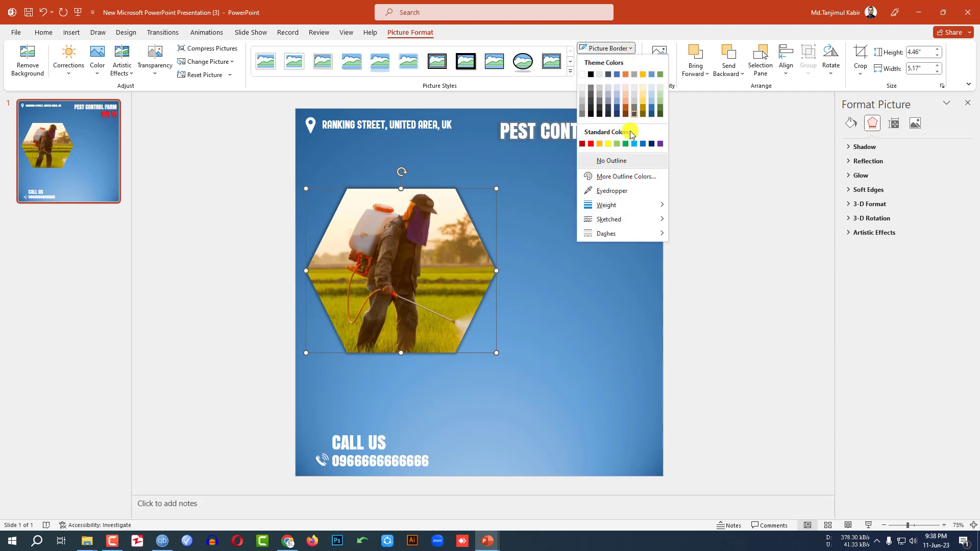
{"action": "mouse_move", "coordinate": [630, 204]}
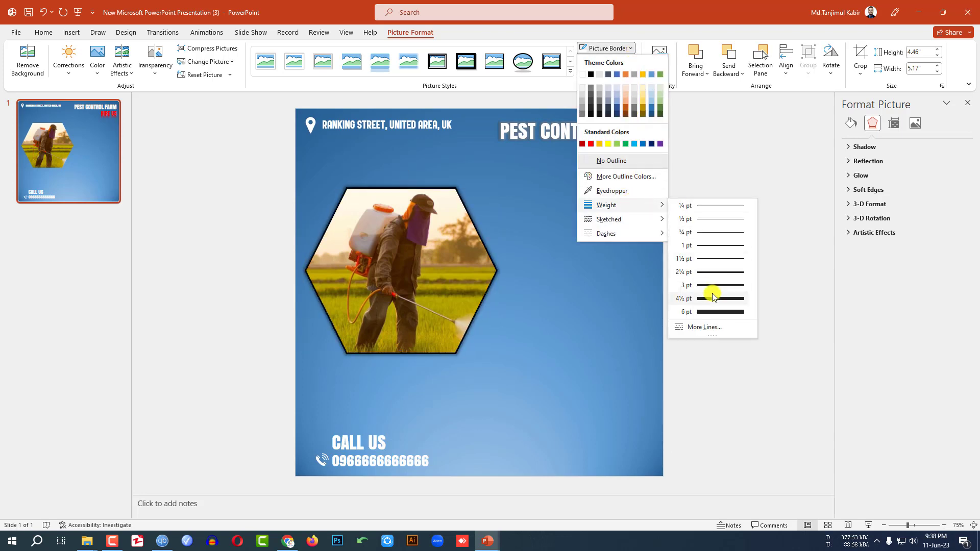
{"action": "left_click", "coordinate": [711, 285]}
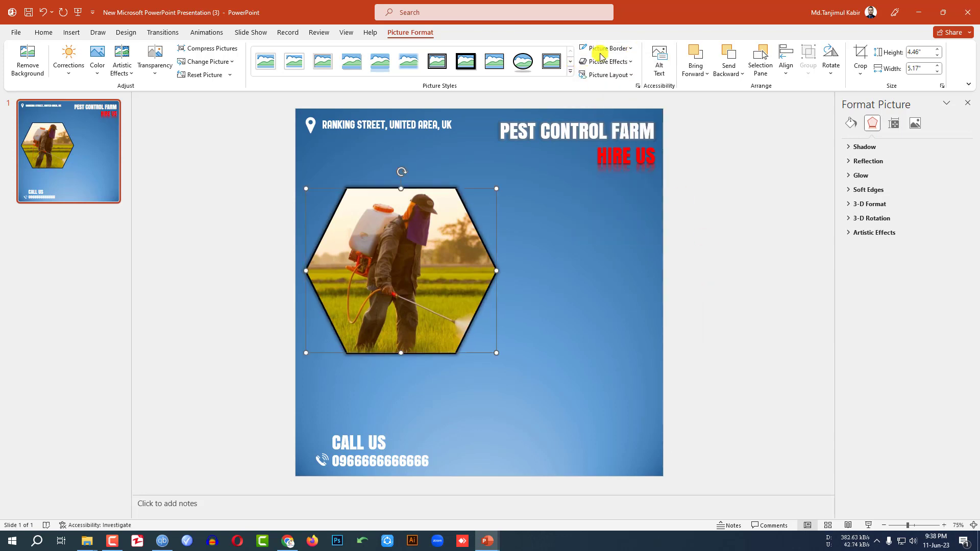
Step: Change the hexagon photo's border to white with a 4½ pt weight
{"action": "left_click", "coordinate": [631, 49]}
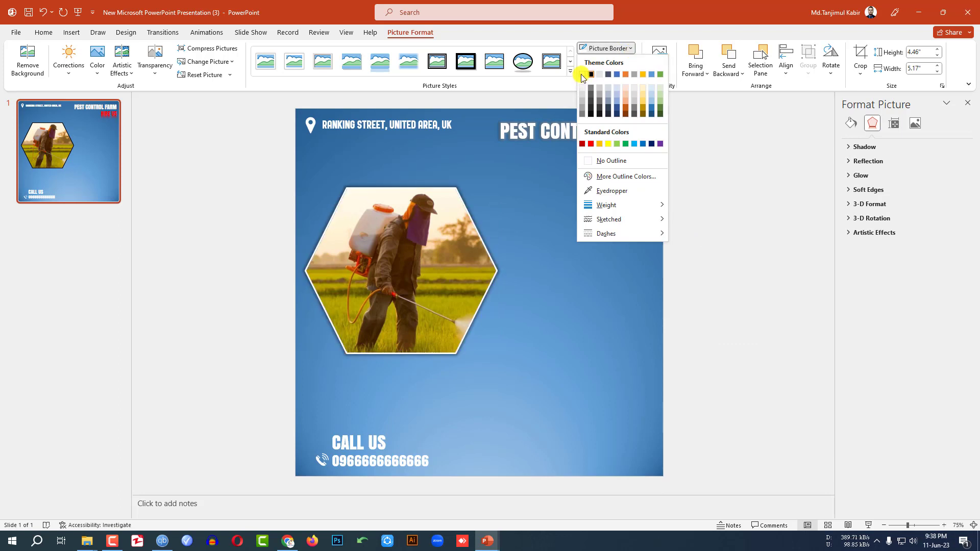
{"action": "left_click", "coordinate": [583, 75]}
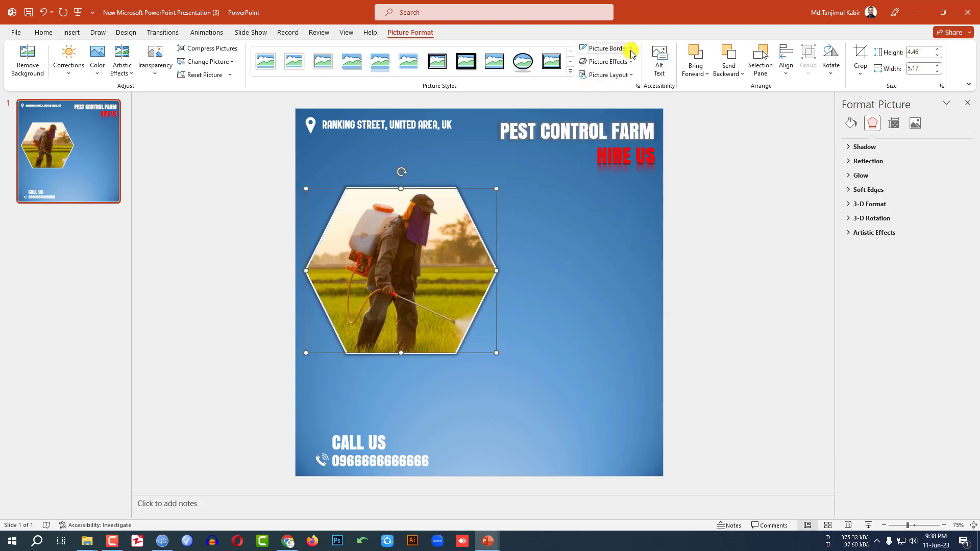
{"action": "left_click", "coordinate": [631, 51]}
{"action": "mouse_move", "coordinate": [622, 205]}
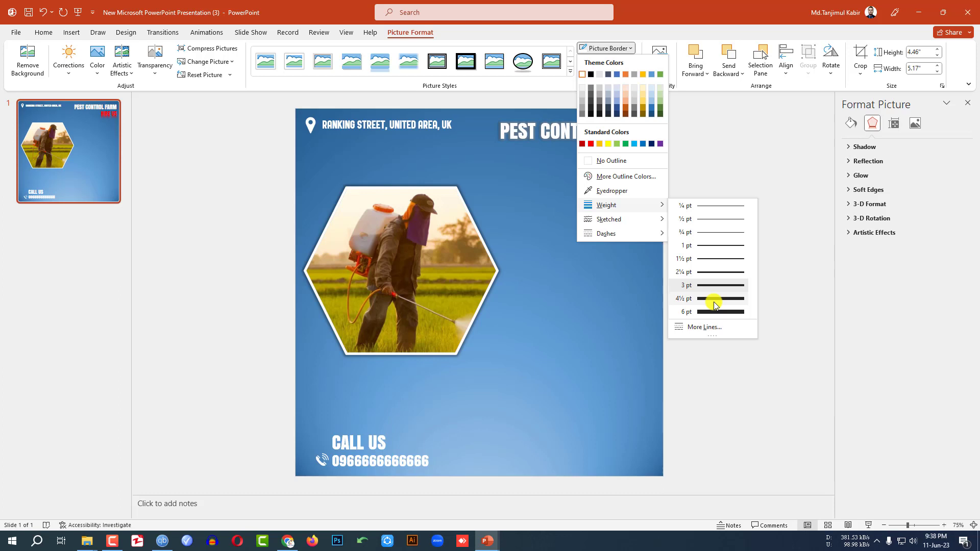
{"action": "left_click", "coordinate": [714, 301]}
{"action": "left_click", "coordinate": [716, 285]}
{"action": "left_click", "coordinate": [451, 261]}
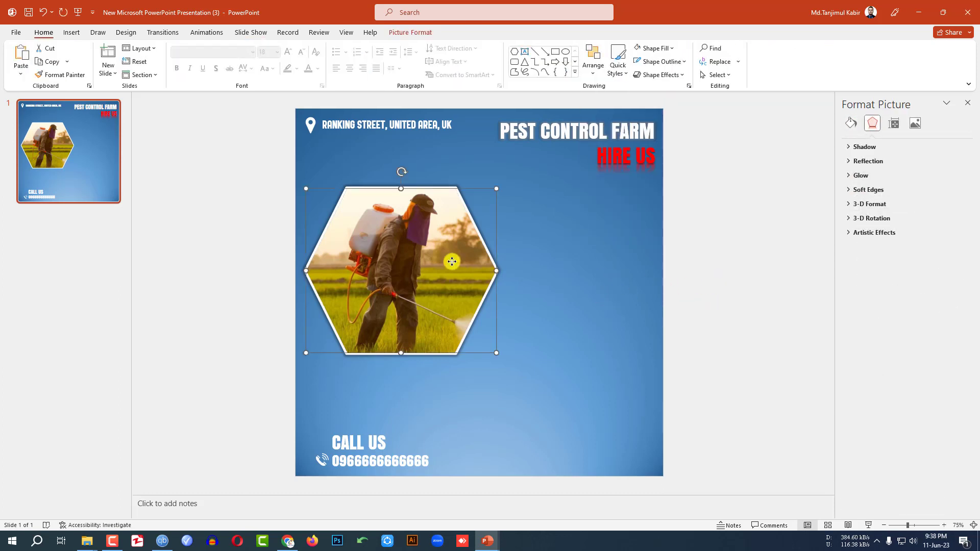
Step: Duplicate the hexagon photo to the lower right, shrink it, and swap in the pesticides photo
{"action": "left_click_drag", "start_coordinate": [452, 261], "coordinate": [604, 326]}
{"action": "left_click_drag", "start_coordinate": [669, 253], "coordinate": [607, 282]}
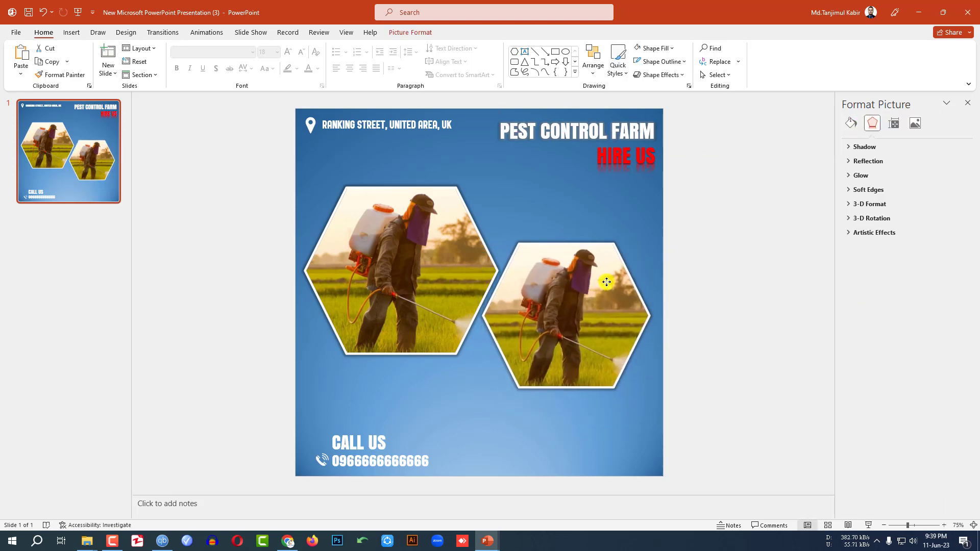
{"action": "right_click", "coordinate": [574, 287]}
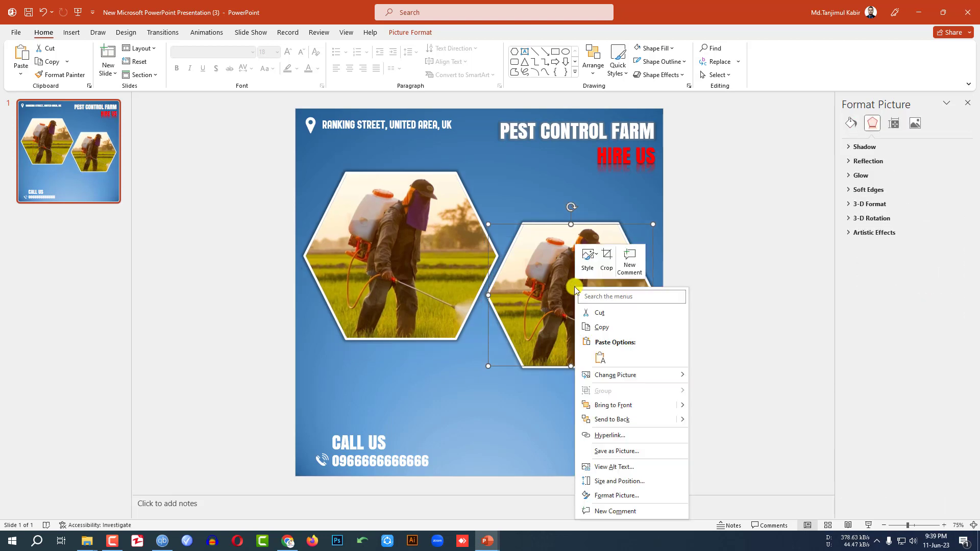
{"action": "mouse_move", "coordinate": [622, 375]}
{"action": "left_click", "coordinate": [710, 375]}
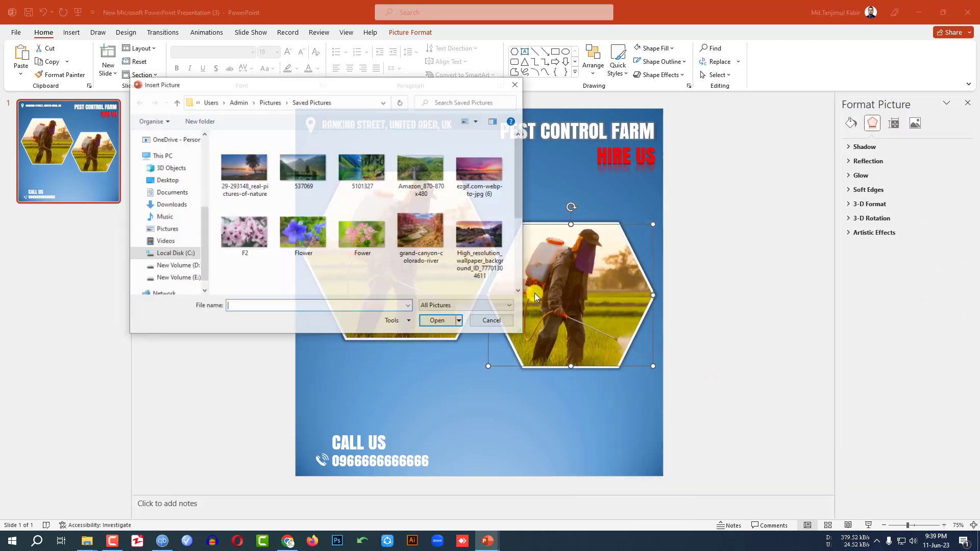
{"action": "scroll", "coordinate": [490, 265], "scroll_direction": "down", "scroll_amount": 2}
{"action": "double_click", "coordinate": [318, 173]}
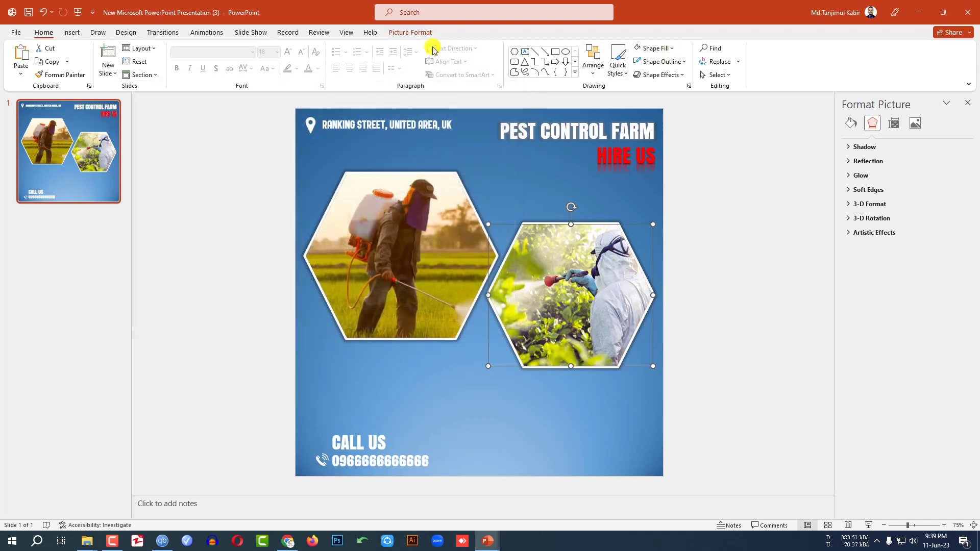
Step: Crop the right hexagon photo to shift the worker left inside the frame
{"action": "left_click", "coordinate": [412, 33]}
{"action": "left_click", "coordinate": [860, 57]}
{"action": "left_click_drag", "start_coordinate": [612, 265], "coordinate": [592, 271]}
{"action": "left_click", "coordinate": [605, 412]}
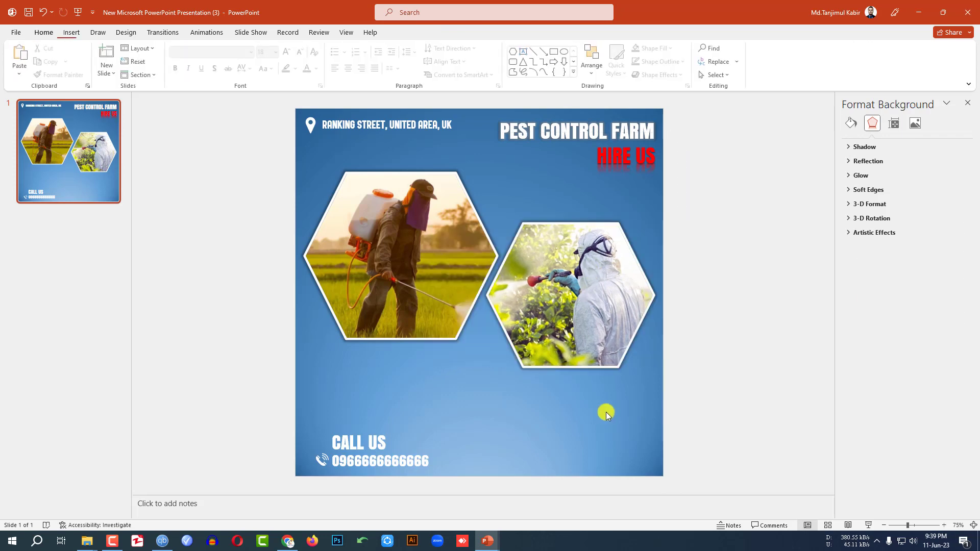
Step: Duplicate the CALL US box as 20% DISCOUNT under the left hexagon, at size 40
{"action": "left_click", "coordinate": [358, 444]}
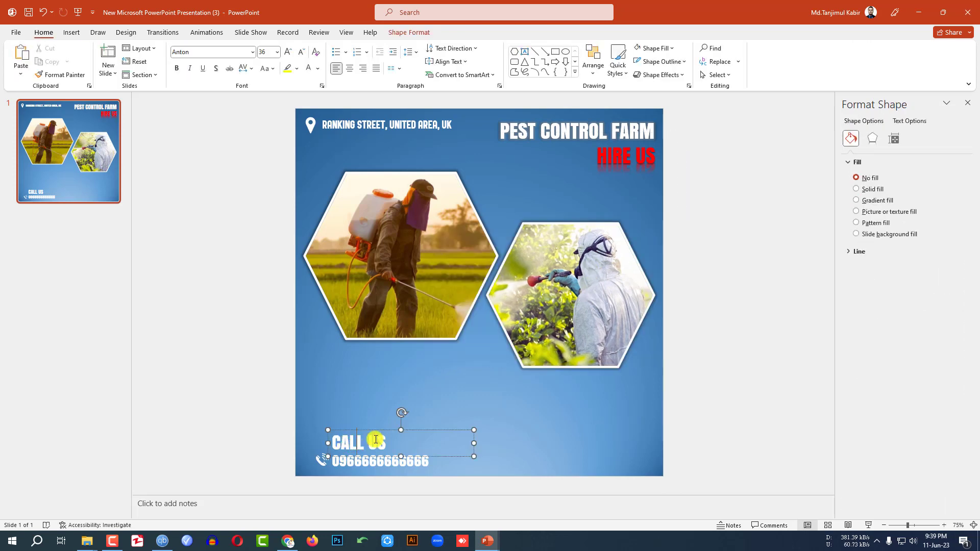
{"action": "left_click_drag", "start_coordinate": [376, 429], "coordinate": [422, 350]}
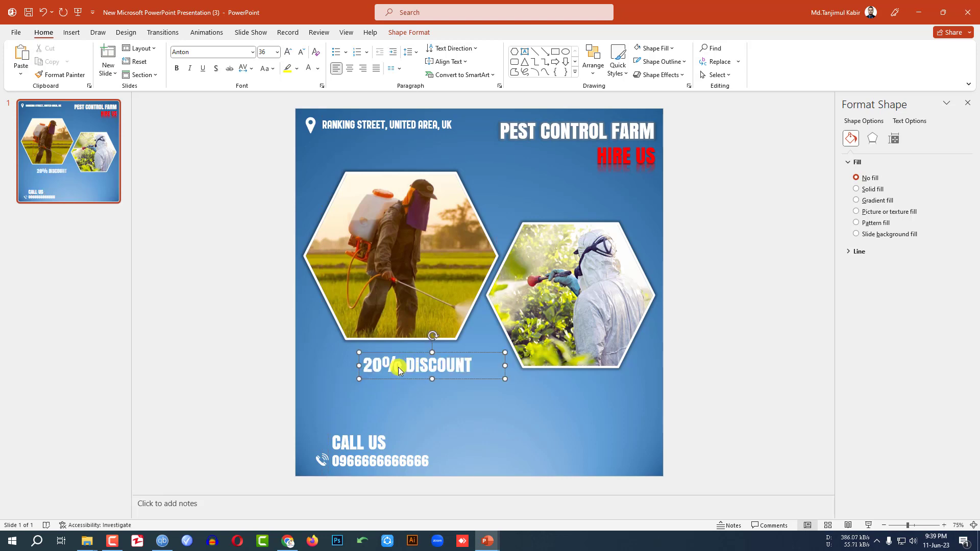
{"action": "left_click_drag", "start_coordinate": [463, 380], "coordinate": [443, 379]}
{"action": "key", "text": "ctrl+a"}
{"action": "left_click", "coordinate": [287, 53]}
Step: Add a shadow and a reflection to the 20% DISCOUNT text
{"action": "left_click", "coordinate": [409, 32]}
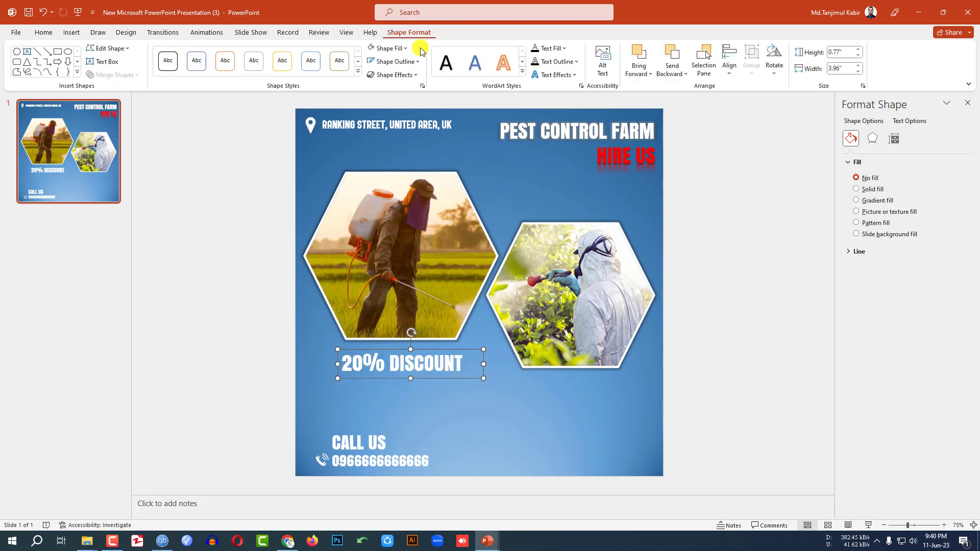
{"action": "left_click", "coordinate": [573, 75]}
{"action": "mouse_move", "coordinate": [575, 95]}
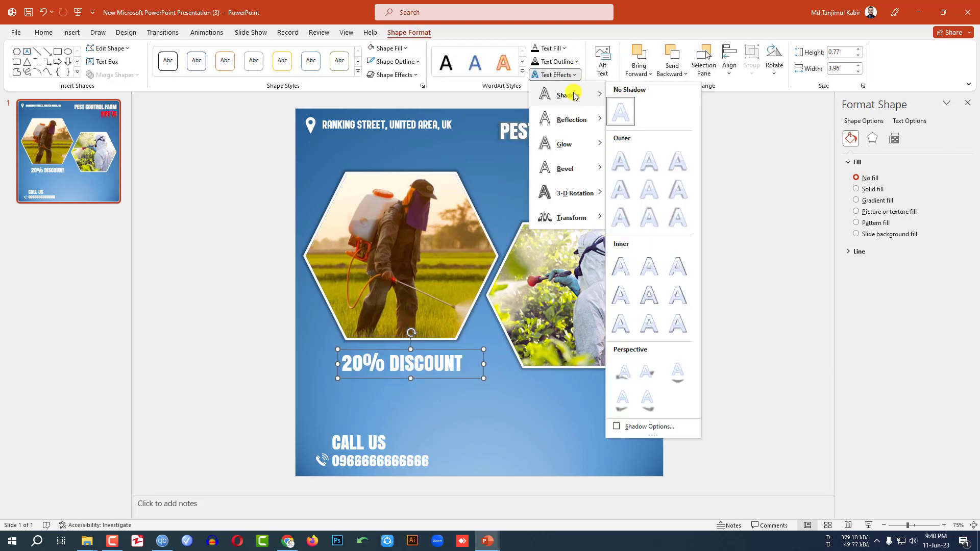
{"action": "left_click", "coordinate": [645, 193]}
{"action": "left_click", "coordinate": [555, 75]}
{"action": "mouse_move", "coordinate": [571, 119]}
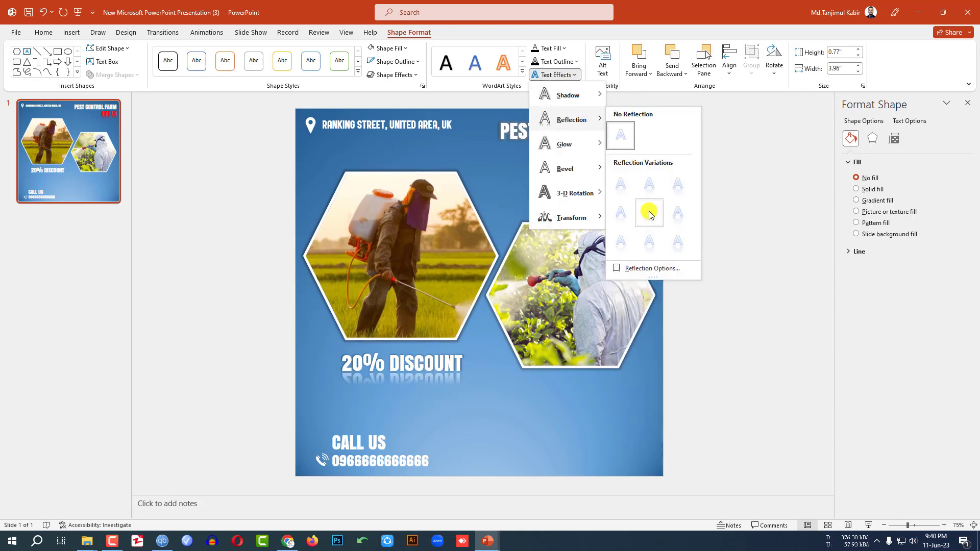
{"action": "left_click", "coordinate": [648, 213]}
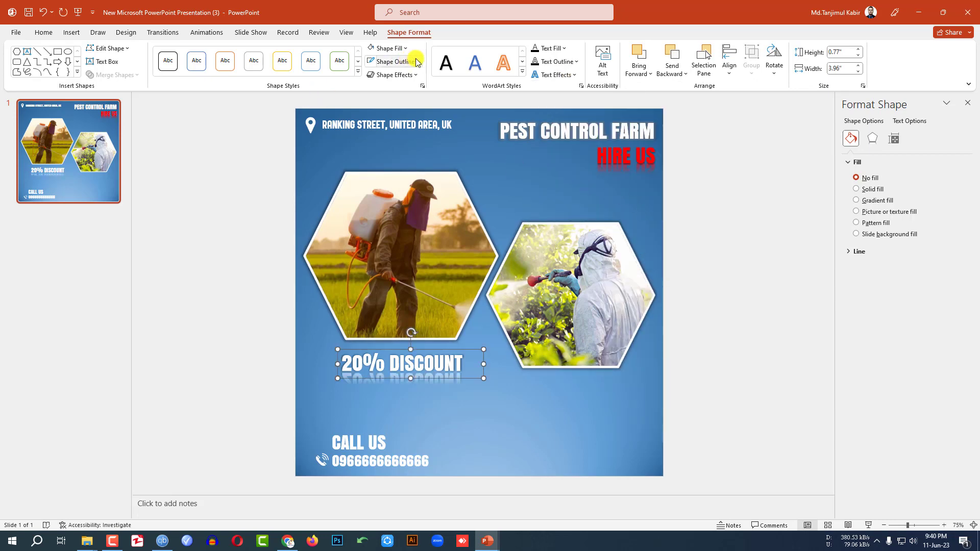
Step: Colour the 20% DISCOUNT text yellow
{"action": "left_click", "coordinate": [563, 48]}
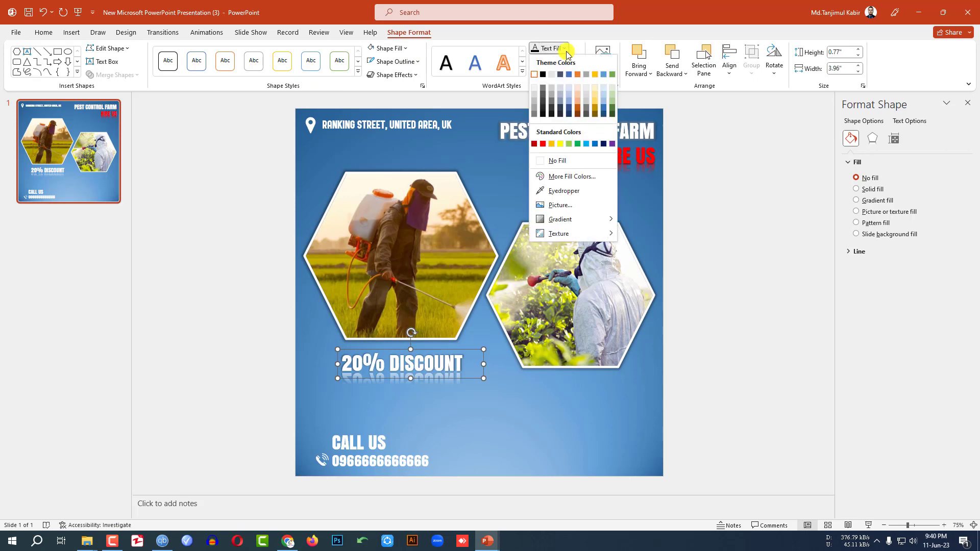
{"action": "left_click", "coordinate": [560, 144]}
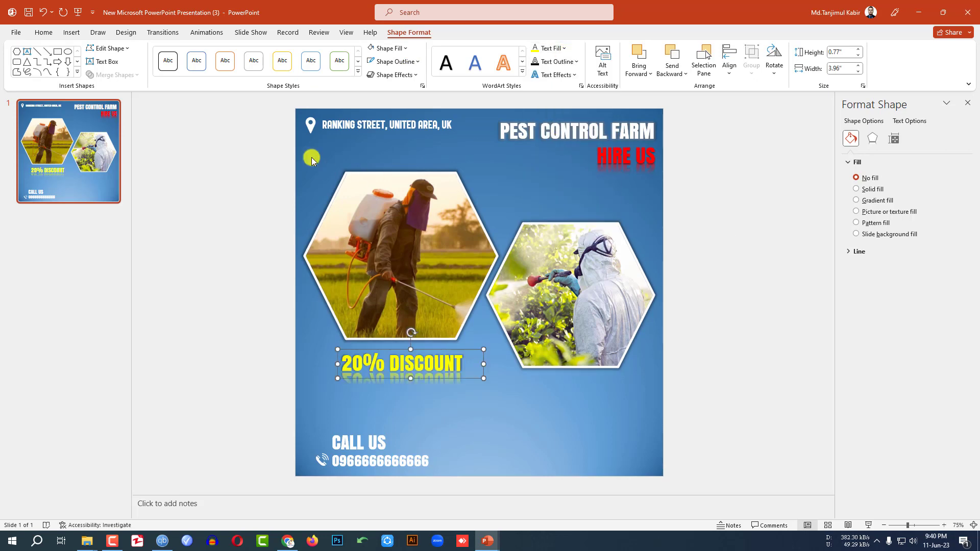
{"action": "left_click", "coordinate": [207, 33]}
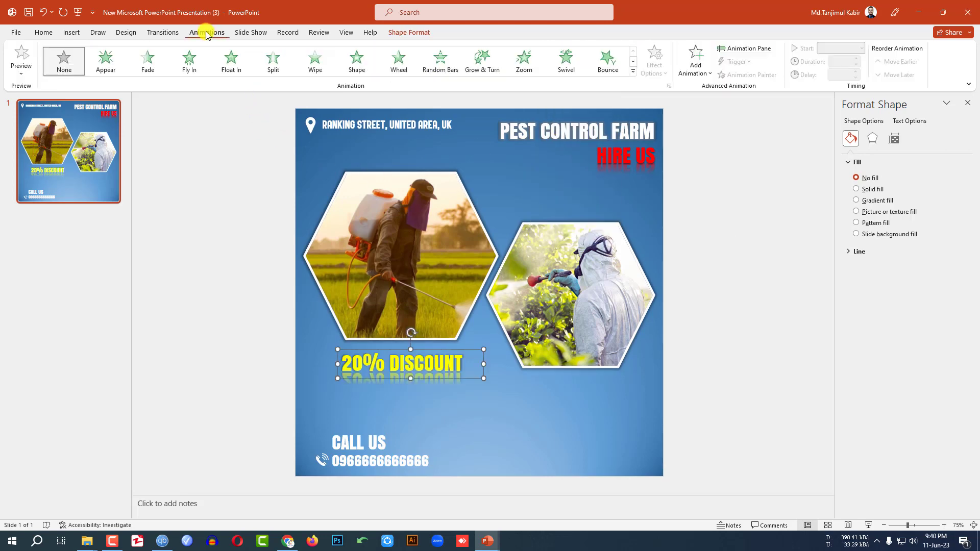
Step: Apply the Pulse emphasis animation to the 20% DISCOUNT text
{"action": "left_click", "coordinate": [698, 74]}
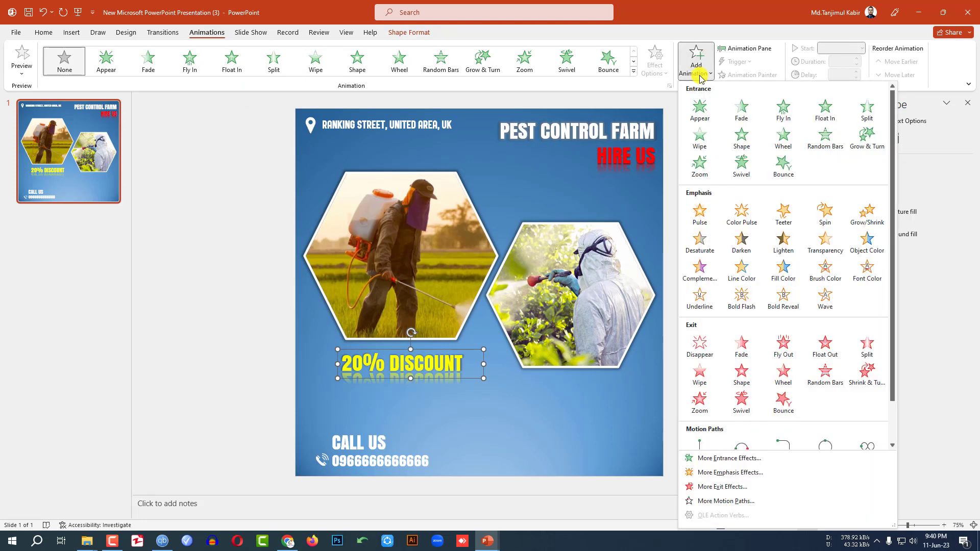
{"action": "left_click", "coordinate": [711, 222]}
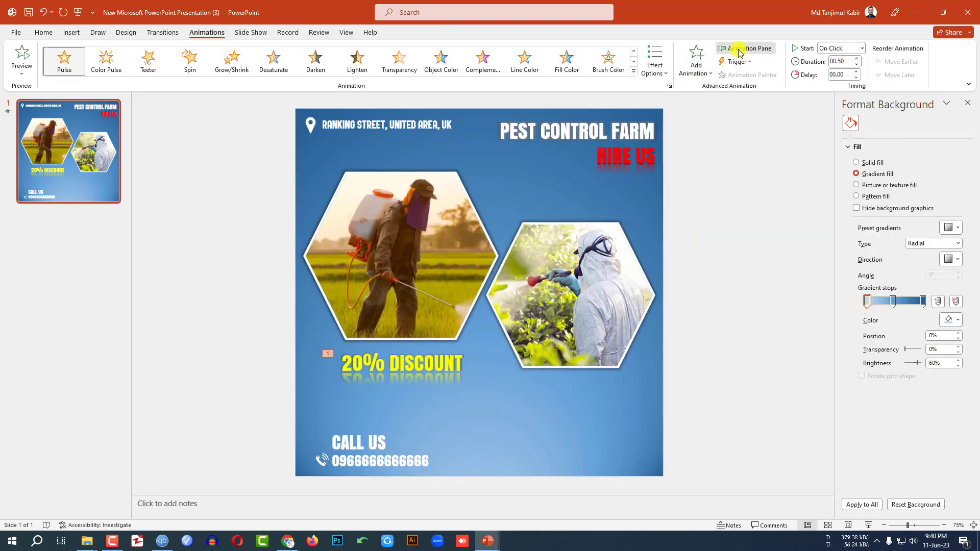
{"action": "left_click", "coordinate": [738, 49]}
{"action": "left_click", "coordinate": [947, 137]}
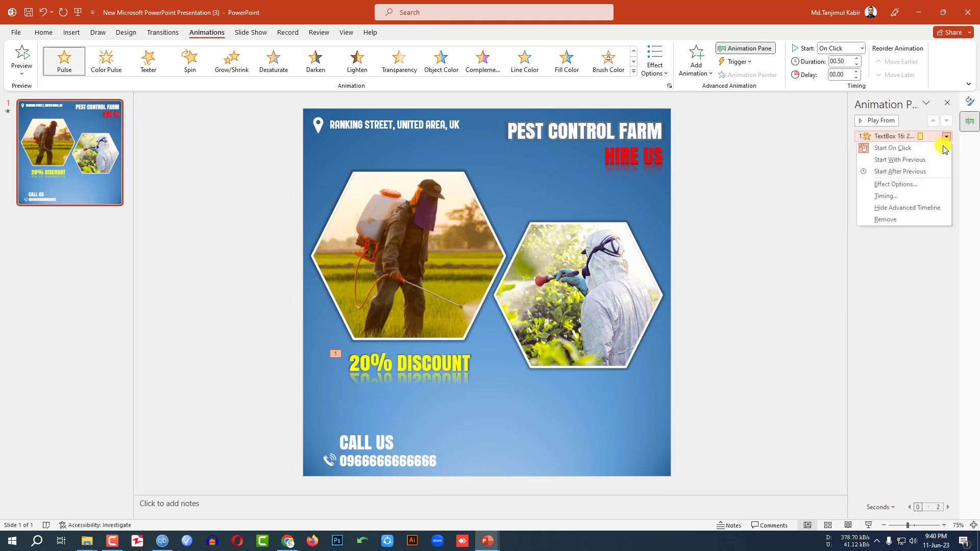
{"action": "left_click", "coordinate": [899, 185]}
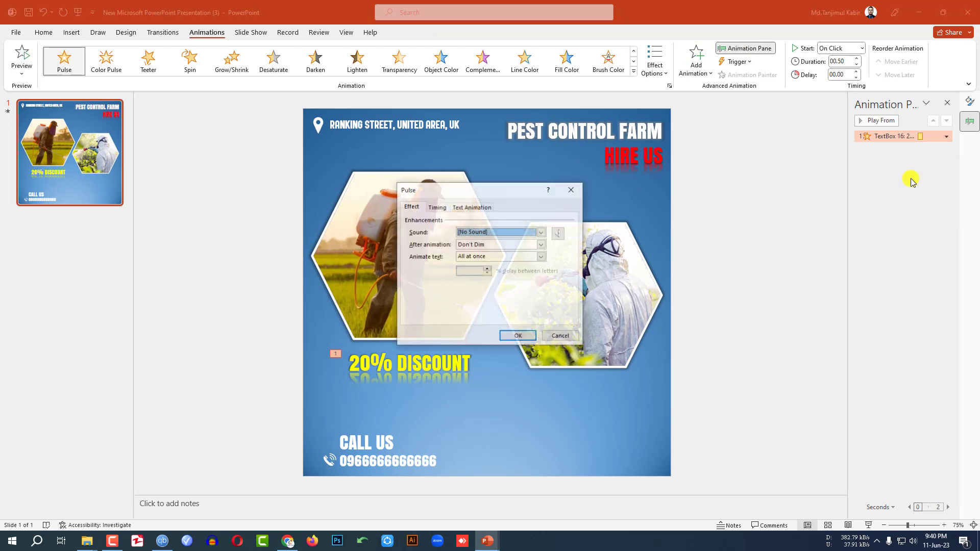
Step: Set the Pulse timing to start With Previous and repeat Until End of Slide
{"action": "left_click", "coordinate": [436, 207]}
{"action": "left_click", "coordinate": [517, 258]}
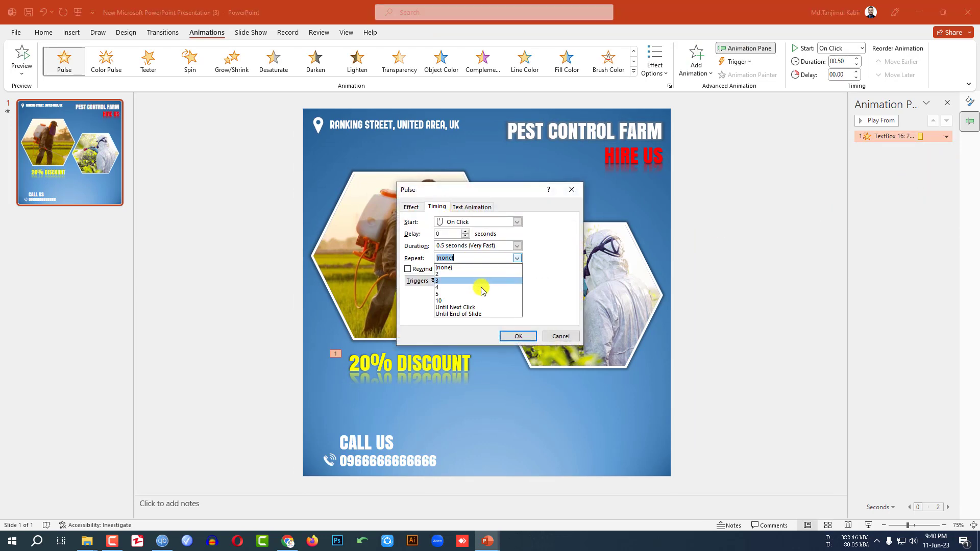
{"action": "left_click", "coordinate": [470, 312]}
{"action": "left_click", "coordinate": [517, 222]}
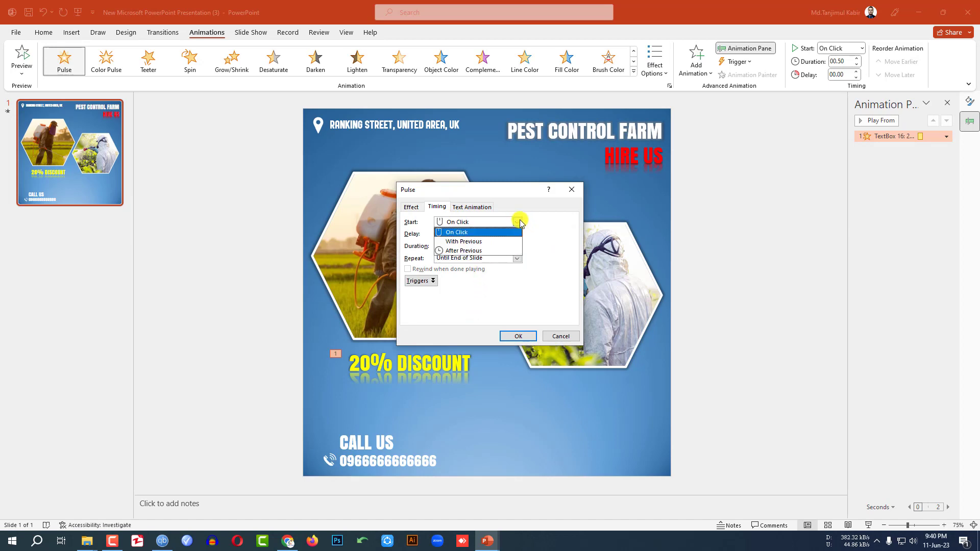
{"action": "left_click", "coordinate": [493, 234]}
{"action": "left_click", "coordinate": [518, 336]}
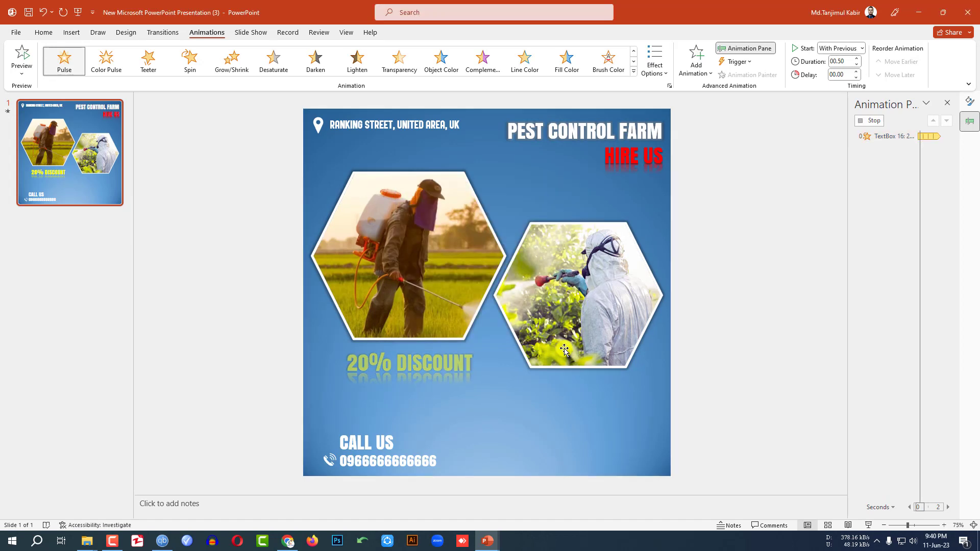
{"action": "left_click", "coordinate": [72, 32]}
Step: Insert the three-sprayer product picture from the Downloads folder
{"action": "left_click", "coordinate": [82, 59]}
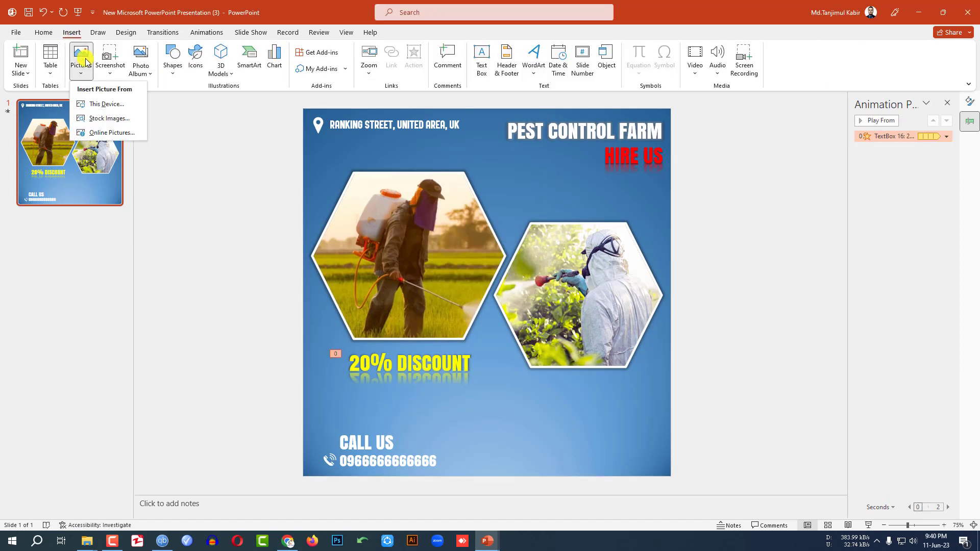
{"action": "left_click", "coordinate": [97, 102]}
{"action": "scroll", "coordinate": [324, 244], "scroll_direction": "down", "scroll_amount": 2}
{"action": "left_click", "coordinate": [171, 204]}
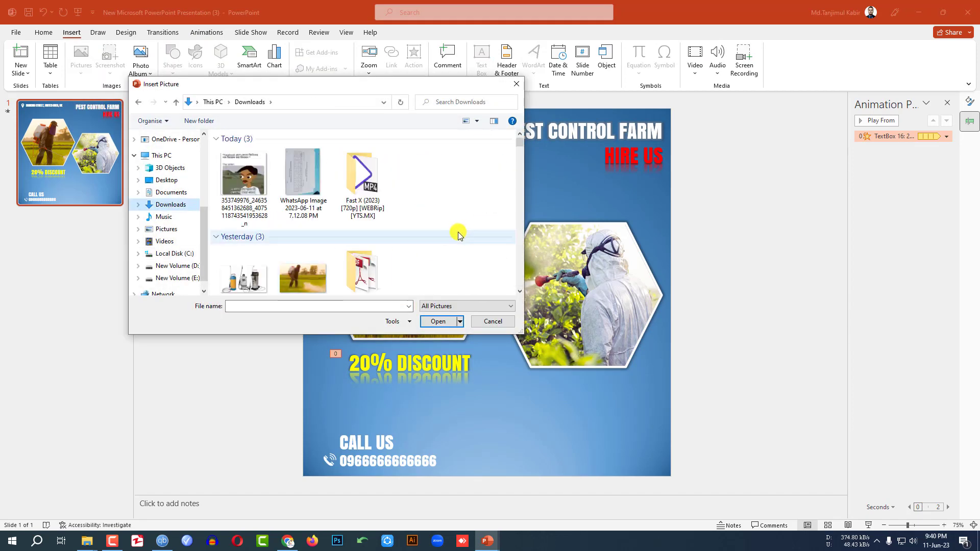
{"action": "double_click", "coordinate": [244, 278]}
Step: Resize the sprayer picture to 4.46 × 2.55 in, place it bottom-right, and start the slide show
{"action": "mouse_move", "coordinate": [673, 187]}
{"action": "left_mouse_down"}
{"action": "mouse_move", "coordinate": [637, 220]}
{"action": "mouse_move", "coordinate": [467, 304]}
{"action": "left_mouse_up"}
{"action": "mouse_move", "coordinate": [446, 355]}
{"action": "left_mouse_down"}
{"action": "mouse_move", "coordinate": [573, 381]}
{"action": "mouse_move", "coordinate": [651, 422]}
{"action": "mouse_move", "coordinate": [628, 418]}
{"action": "left_mouse_up"}
{"action": "left_click", "coordinate": [707, 404]}
{"action": "left_click", "coordinate": [665, 320]}
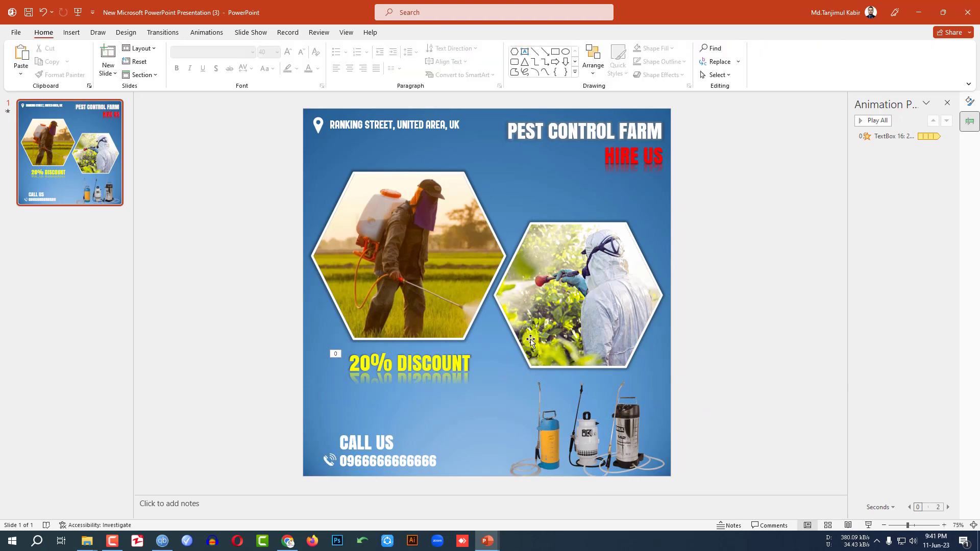
{"action": "left_click", "coordinate": [868, 524]}
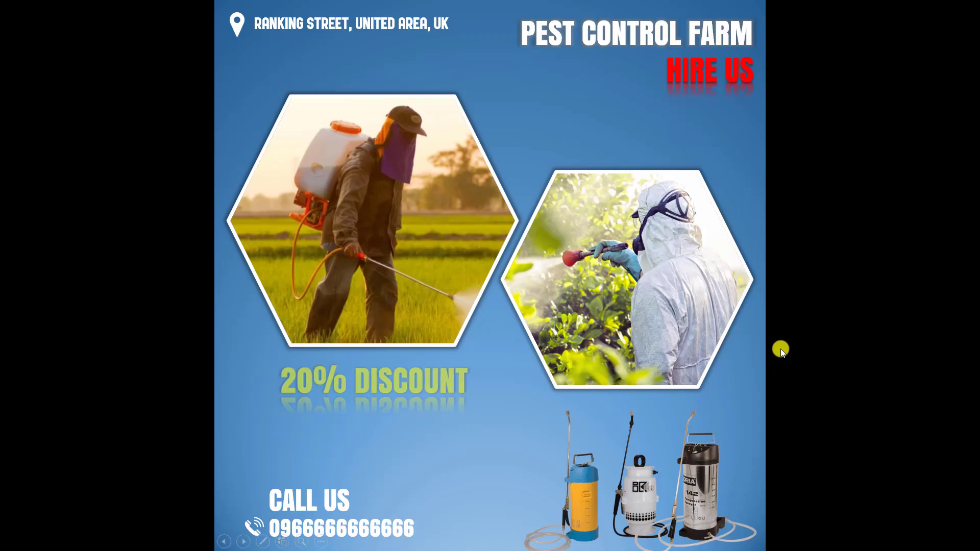